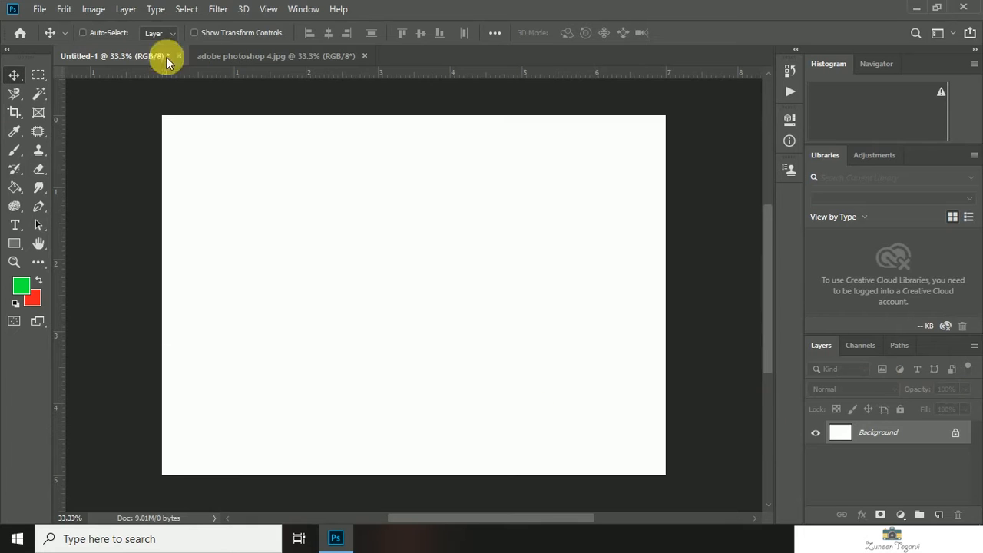
# Step: Close adobe photoshop 4.jpg without saving and create a new 7 × 5 inch RGB document at 300 pixels/inch with a white background
pyautogui.click(367, 56)
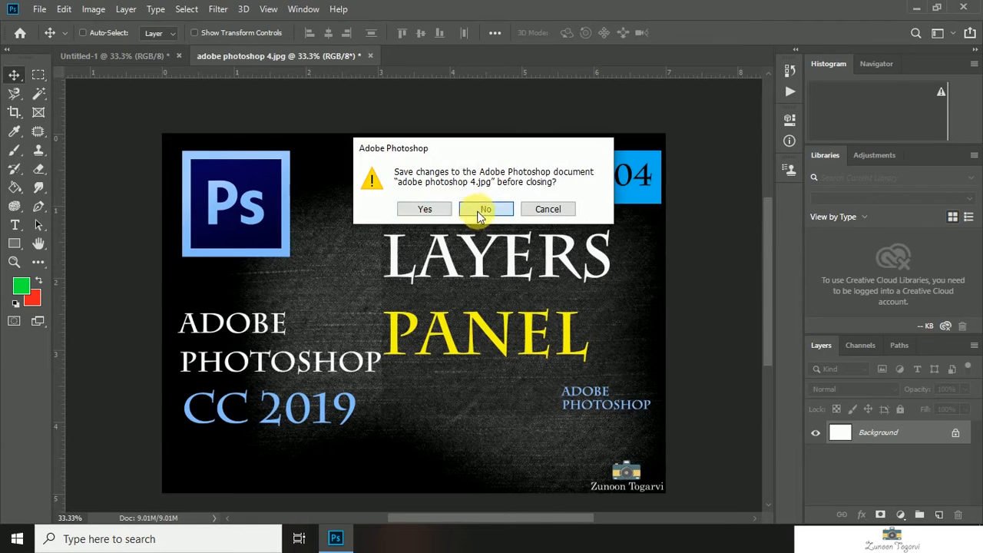
pyautogui.click(482, 208)
pyautogui.click(39, 9)
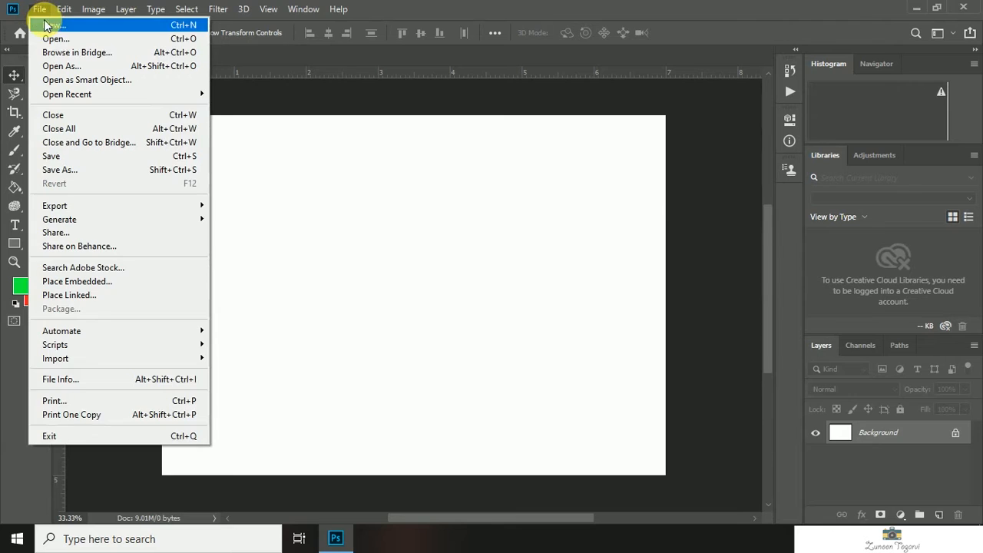
pyautogui.click(44, 25)
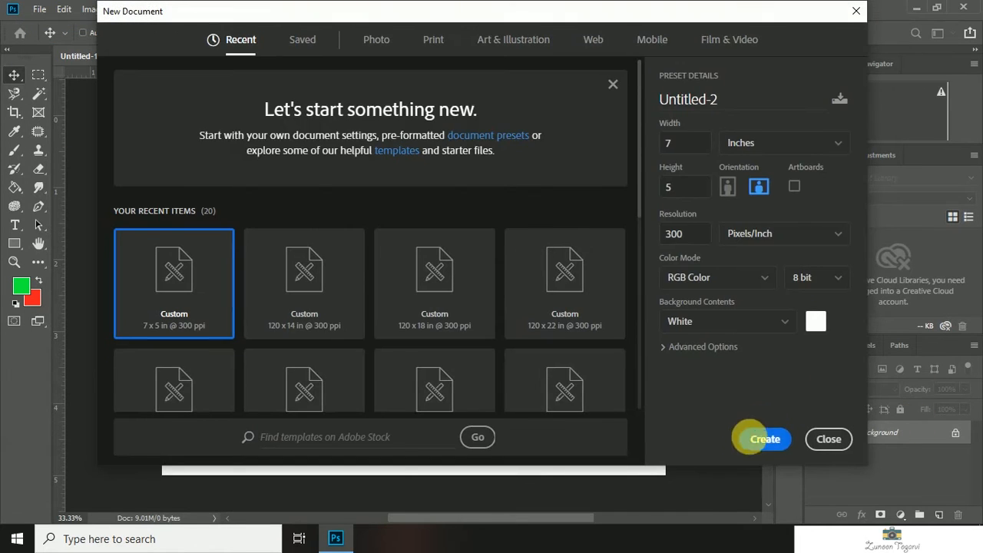
pyautogui.click(760, 436)
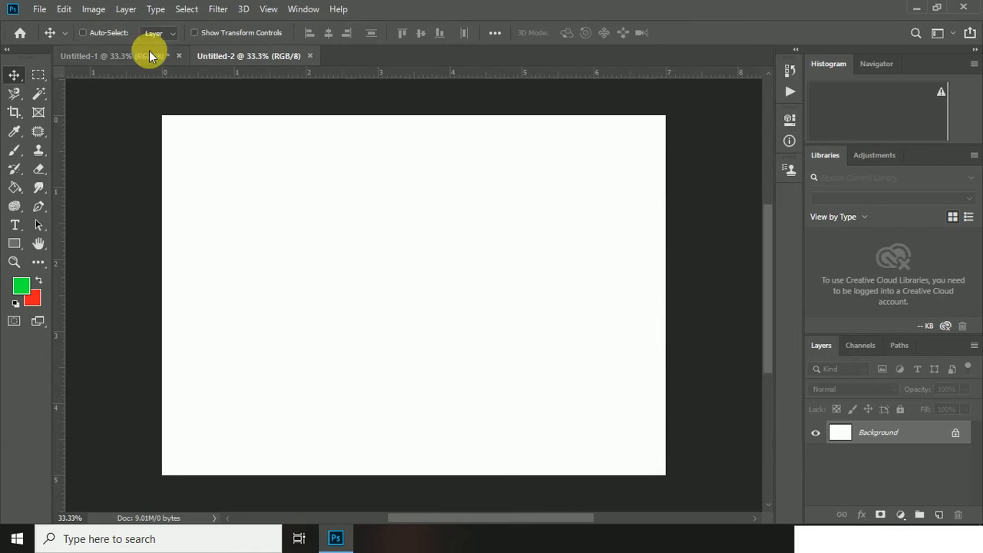
# Step: Try to move the locked background layer of the Untitled-1 document
pyautogui.click(135, 53)
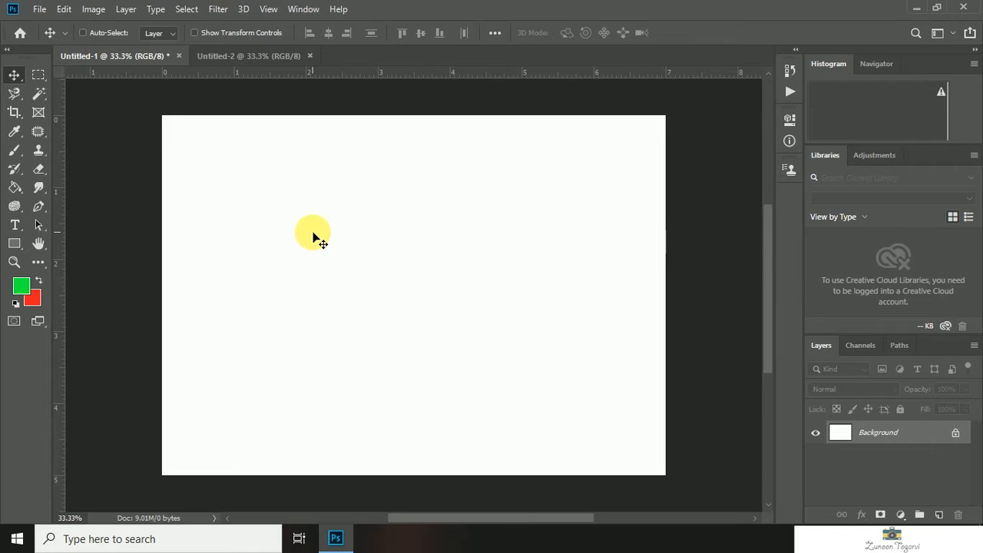
pyautogui.moveTo(274, 271); pyautogui.dragTo(398, 278)
pyautogui.click(620, 243)
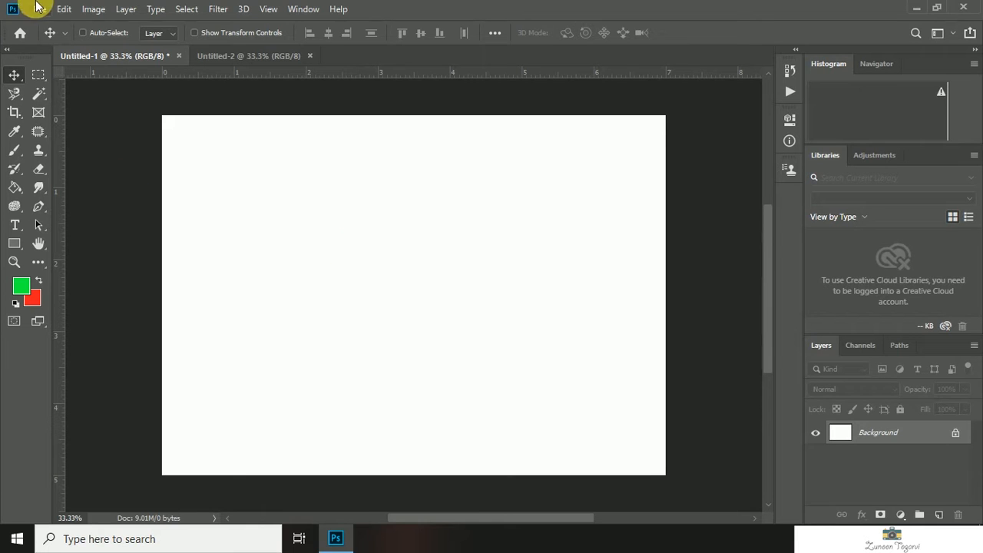
pyautogui.click(910, 9)
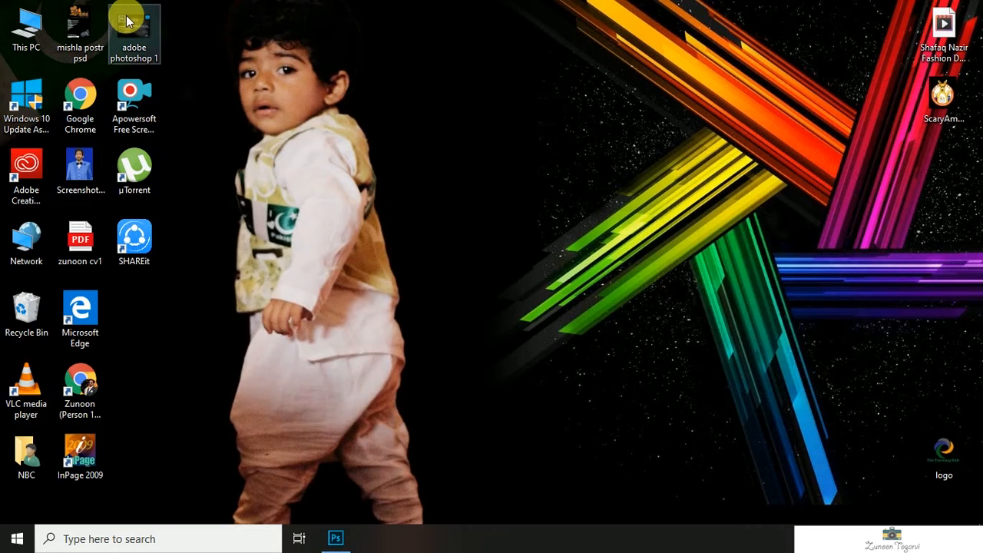
pyautogui.moveTo(127, 26); pyautogui.dragTo(91, 60)
# Step: Open the adobe photoshop 4 image from the adobe tutrial folder through Camera Raw with its default settings
pyautogui.click(40, 8)
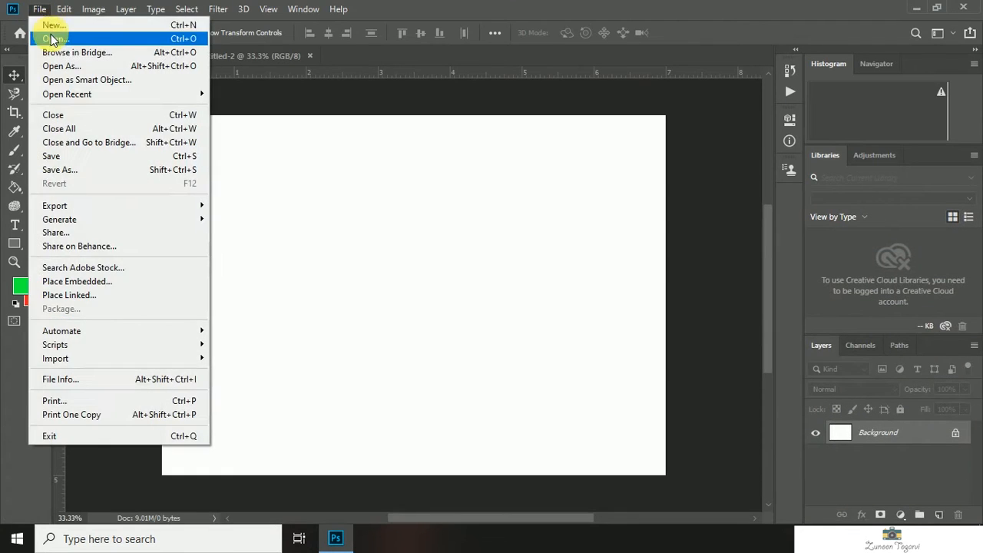
pyautogui.click(50, 37)
pyautogui.click(250, 116)
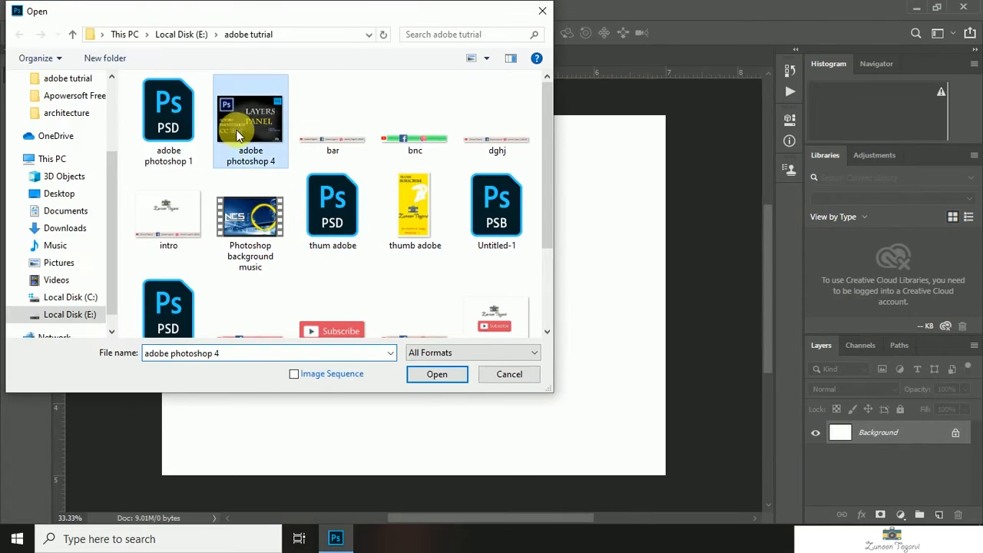
pyautogui.click(433, 374)
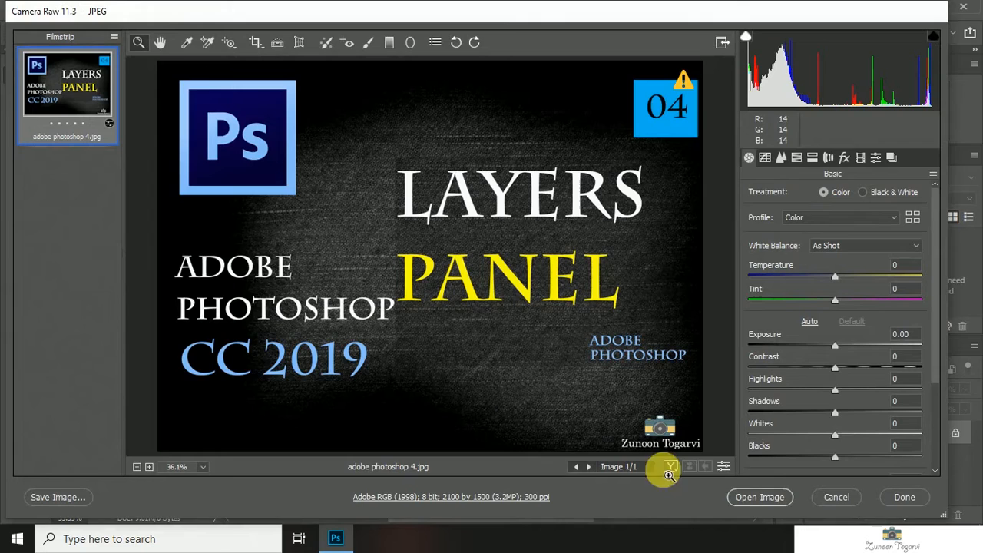
pyautogui.click(741, 495)
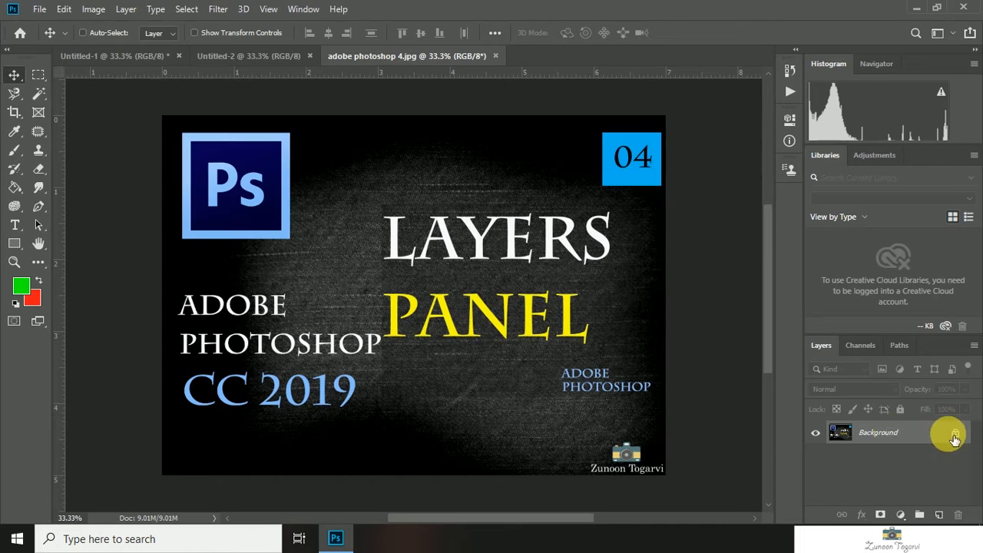
# Step: Convert the image's locked background to a normal layer and move it to fill the whole canvas
pyautogui.moveTo(302, 166); pyautogui.dragTo(355, 226)
pyautogui.click(611, 240)
pyautogui.moveTo(325, 243); pyautogui.dragTo(331, 291)
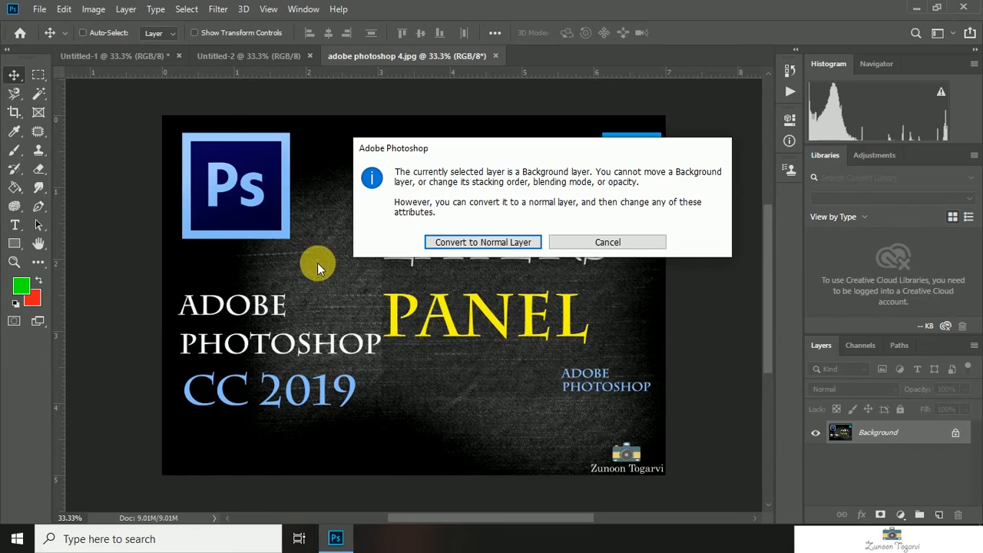
pyautogui.click(466, 243)
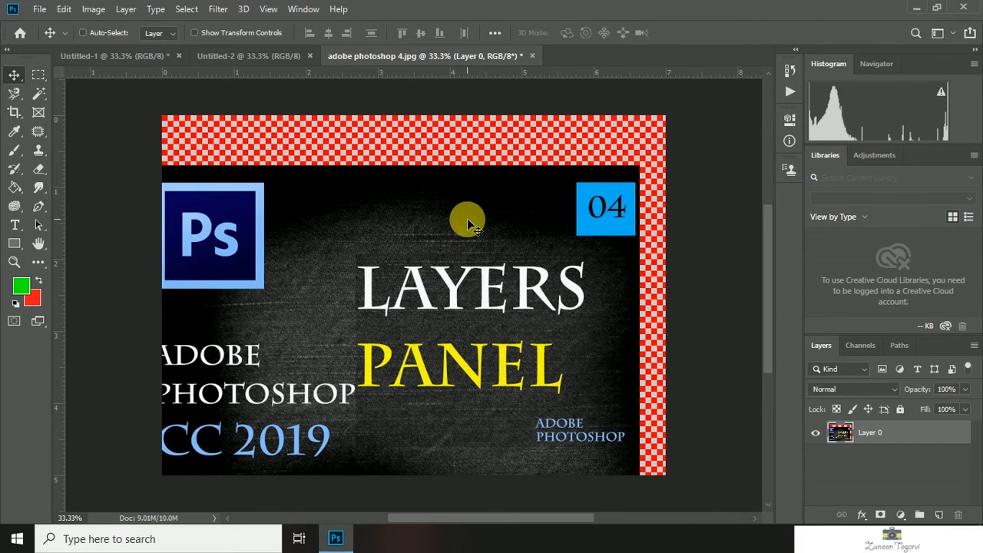
pyautogui.moveTo(421, 316); pyautogui.dragTo(442, 275)
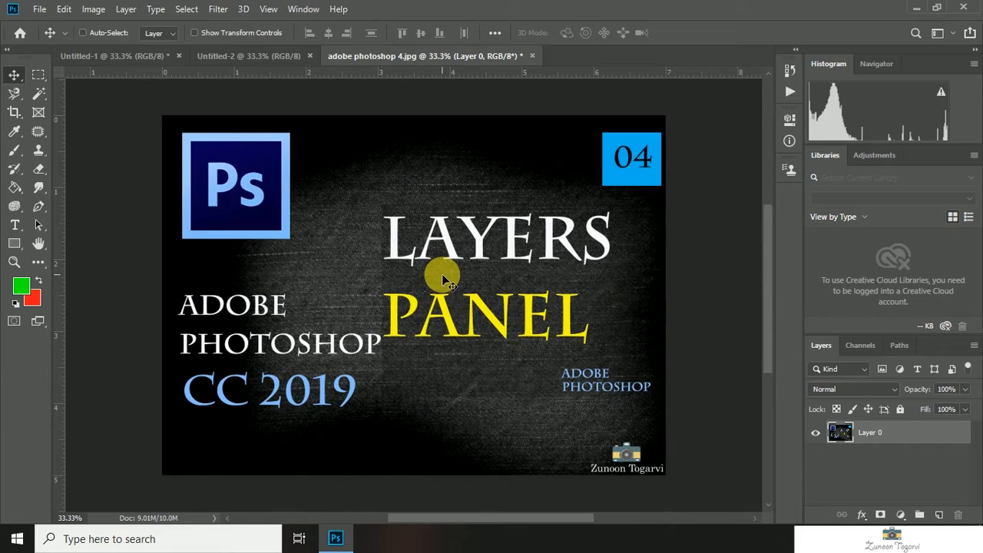
# Step: Try lowering Layer 0's opacity to 97% and restore it to 100%
pyautogui.click(965, 409)
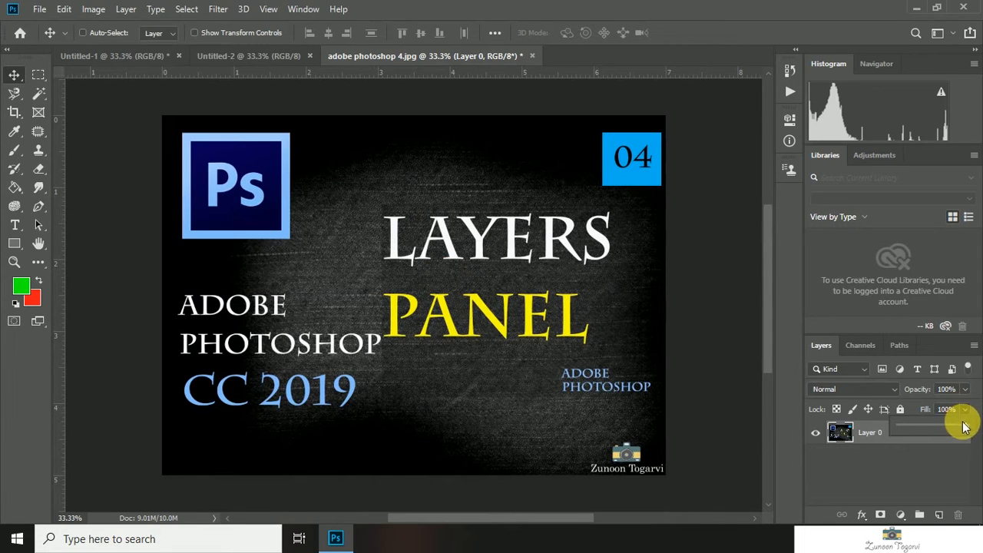
pyautogui.click(964, 389)
pyautogui.moveTo(959, 404)
pyautogui.mouseDown()
pyautogui.moveTo(905, 407)
pyautogui.moveTo(949, 411)
pyautogui.moveTo(965, 399)
pyautogui.mouseUp()
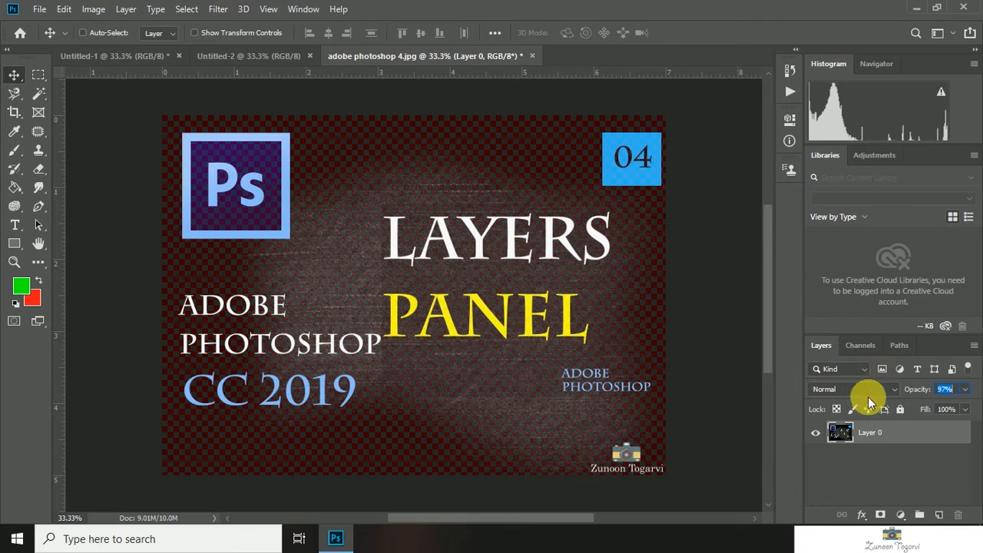
pyautogui.click(963, 390)
pyautogui.moveTo(963, 404)
pyautogui.mouseDown()
pyautogui.moveTo(975, 402)
pyautogui.moveTo(966, 392)
pyautogui.moveTo(942, 428)
pyautogui.moveTo(969, 416)
pyautogui.mouseUp()
# Step: Lock Layer 0 against auto-nesting into and out of artboards, keeping its fill at 100%
pyautogui.click(964, 409)
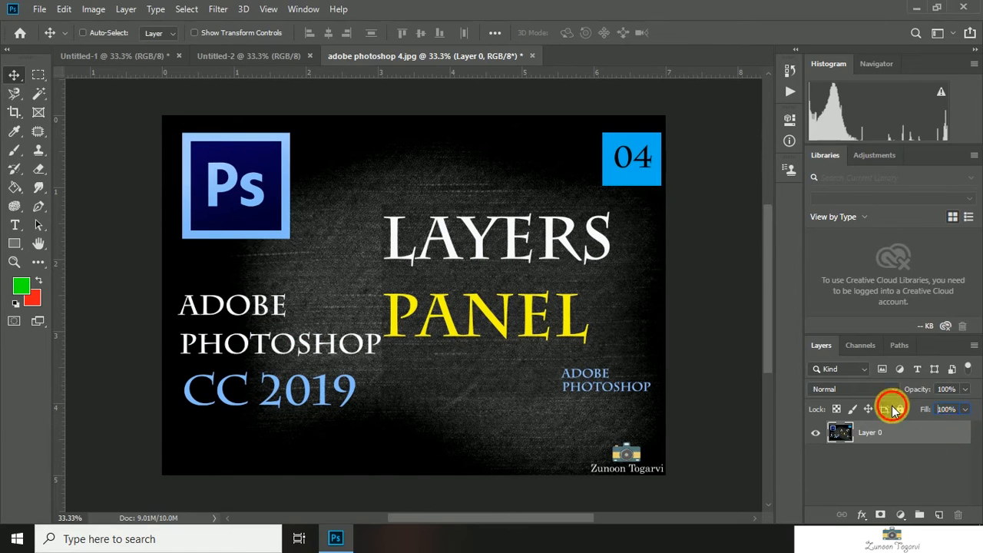
pyautogui.click(884, 409)
# Step: Add a new layer above Layer 0 and brush a large soft green area over the logo and title text
pyautogui.click(938, 514)
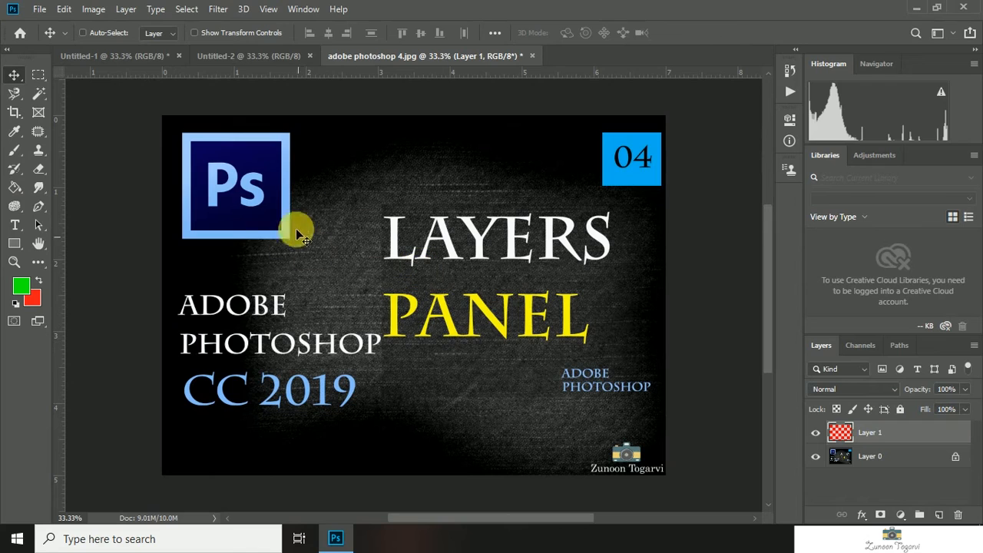
pyautogui.click(14, 147)
pyautogui.moveTo(252, 176)
pyautogui.mouseDown()
pyautogui.moveTo(361, 250)
pyautogui.moveTo(412, 197)
pyautogui.moveTo(454, 259)
pyautogui.moveTo(374, 213)
pyautogui.moveTo(321, 224)
pyautogui.moveTo(283, 248)
pyautogui.moveTo(408, 280)
pyautogui.mouseUp()
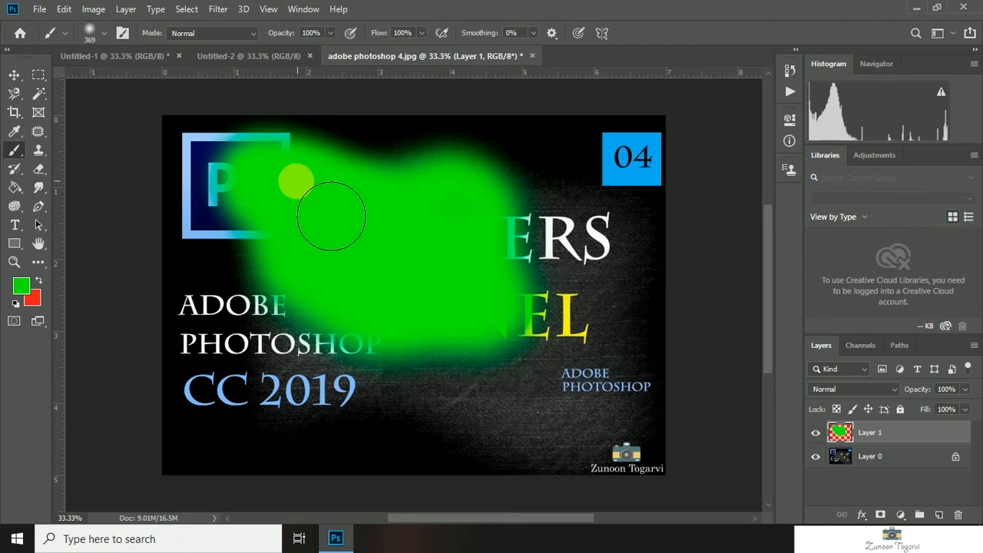
# Step: Try out the fill and opacity of the green paint layer, leaving both at 100%
pyautogui.click(965, 410)
pyautogui.moveTo(958, 423)
pyautogui.mouseDown()
pyautogui.moveTo(939, 428)
pyautogui.moveTo(979, 434)
pyautogui.moveTo(959, 408)
pyautogui.moveTo(929, 405)
pyautogui.moveTo(965, 405)
pyautogui.moveTo(967, 394)
pyautogui.mouseUp()
pyautogui.click(965, 389)
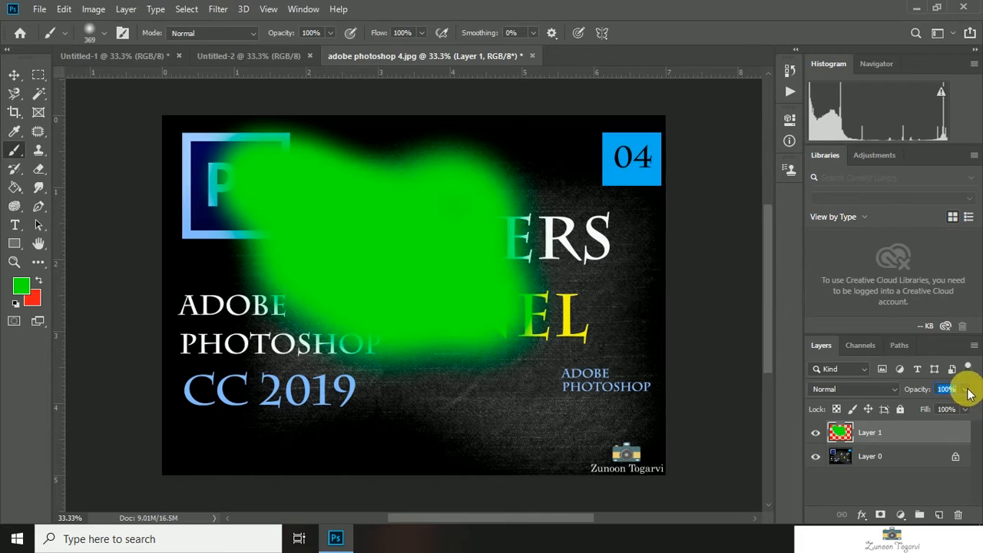
# Step: Try a green brush stroke on Layer 0 across the title and undo it
pyautogui.click(890, 459)
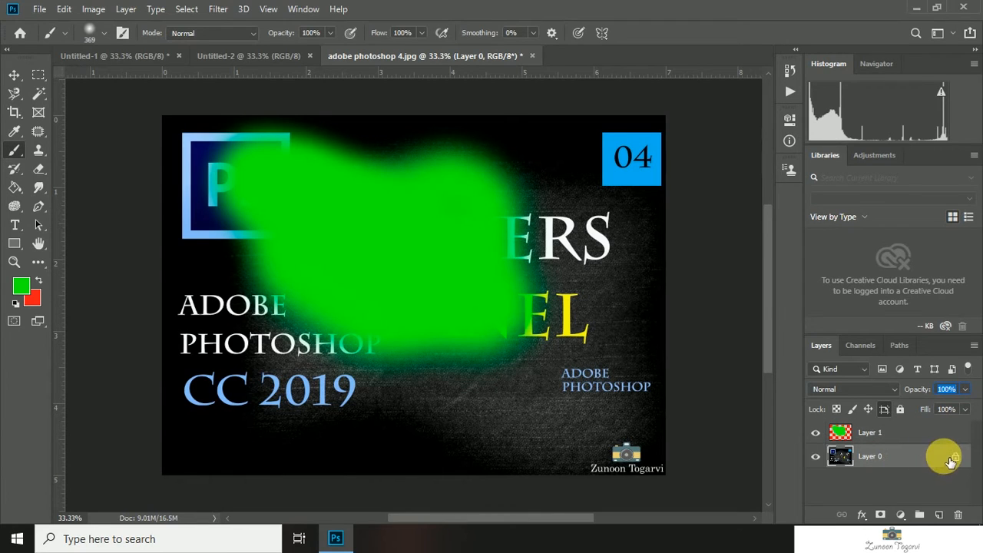
pyautogui.moveTo(397, 266)
pyautogui.mouseDown()
pyautogui.moveTo(579, 339)
pyautogui.moveTo(559, 453)
pyautogui.moveTo(671, 177)
pyautogui.moveTo(641, 257)
pyautogui.moveTo(606, 257)
pyautogui.moveTo(558, 282)
pyautogui.moveTo(565, 241)
pyautogui.mouseUp()
pyautogui.hotkey('ctrl', 'z')
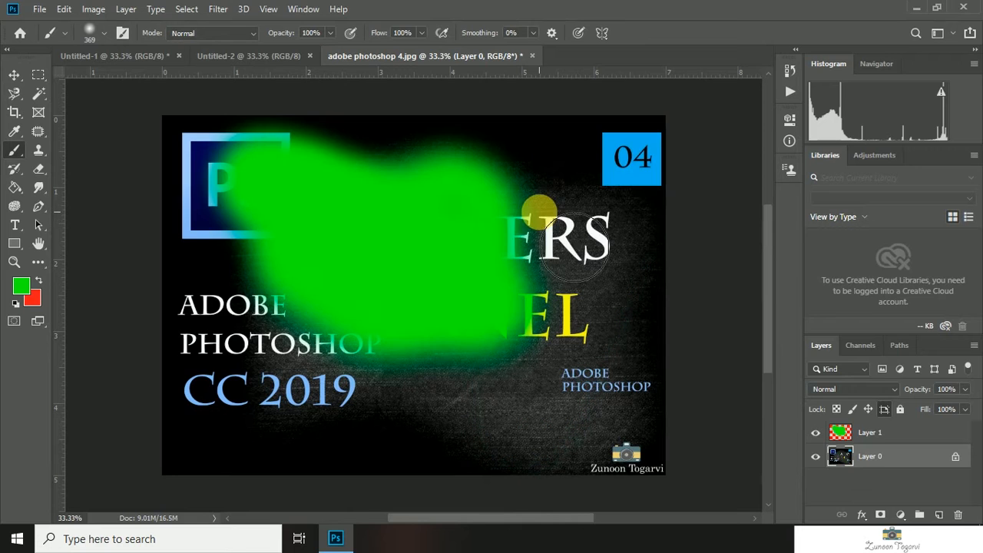
# Step: Lock all attributes of Layer 0 and try to paint on it with the brush
pyautogui.click(841, 432)
pyautogui.click(902, 409)
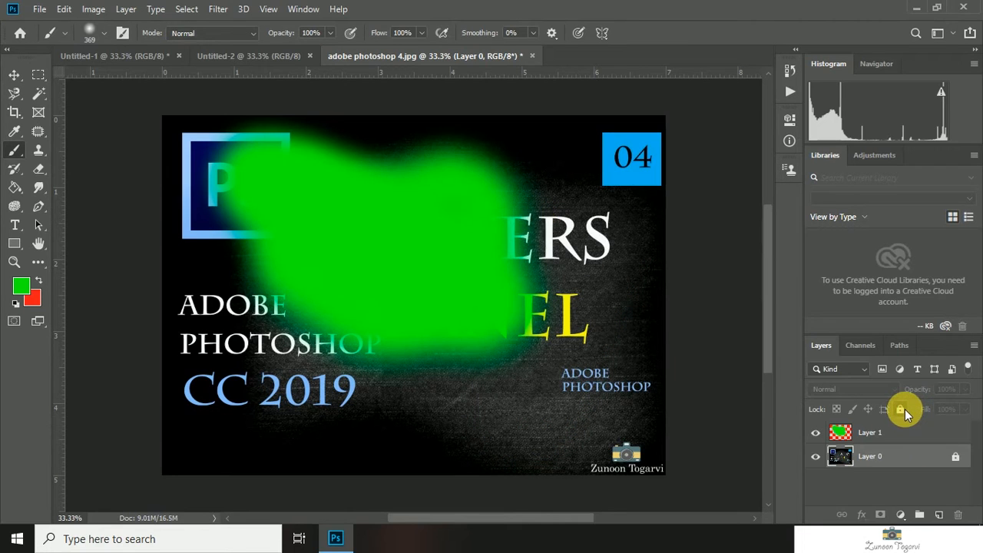
pyautogui.click(523, 279)
pyautogui.click(484, 206)
pyautogui.click(537, 287)
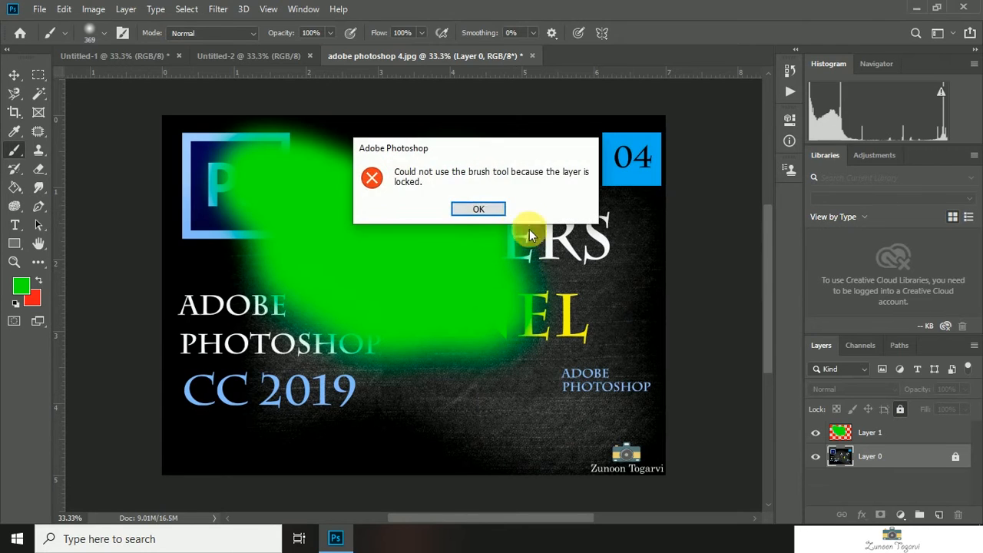
pyautogui.click(478, 208)
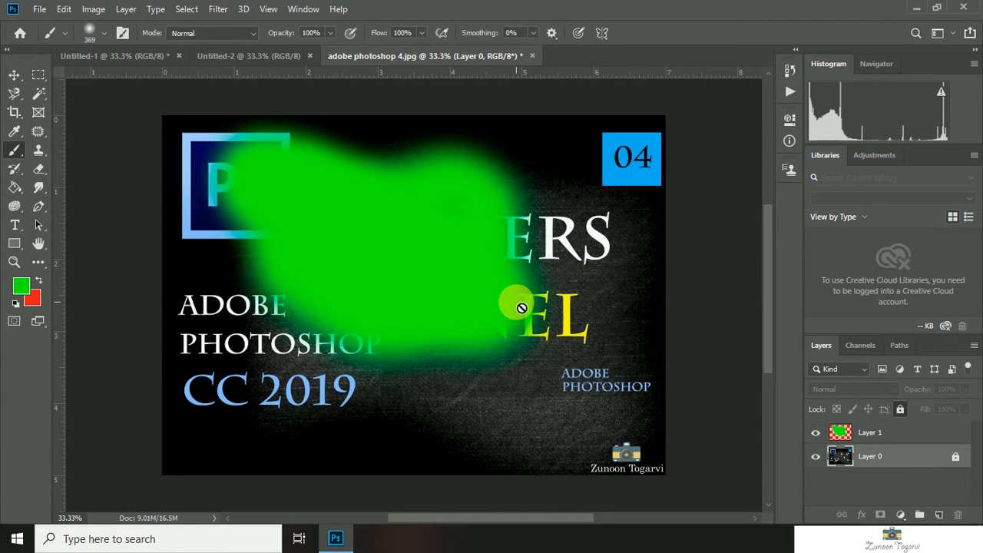
# Step: Extend the green brush paint on Layer 1 over most of the logo and title area
pyautogui.click(900, 436)
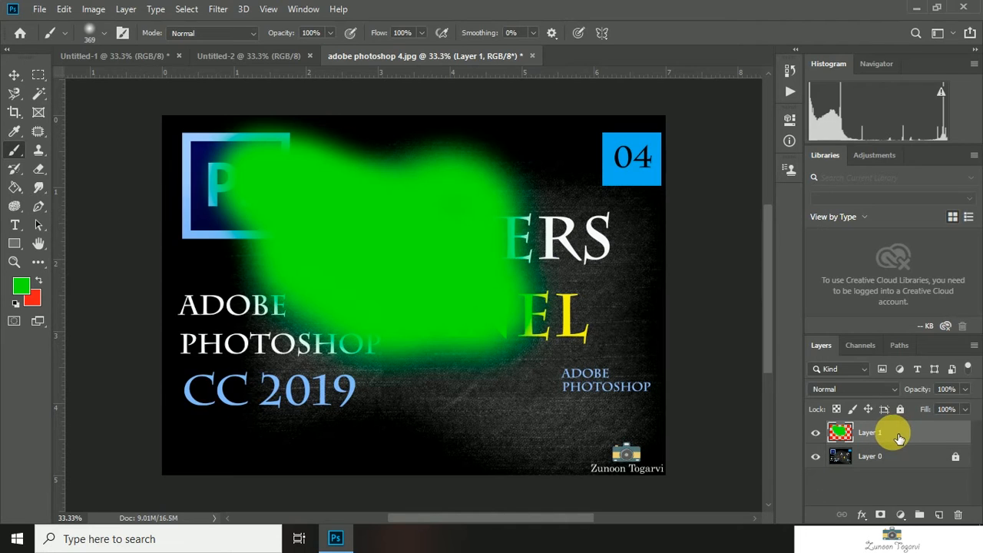
pyautogui.moveTo(509, 361)
pyautogui.mouseDown()
pyautogui.moveTo(403, 247)
pyautogui.moveTo(612, 370)
pyautogui.moveTo(551, 263)
pyautogui.moveTo(537, 297)
pyautogui.mouseUp()
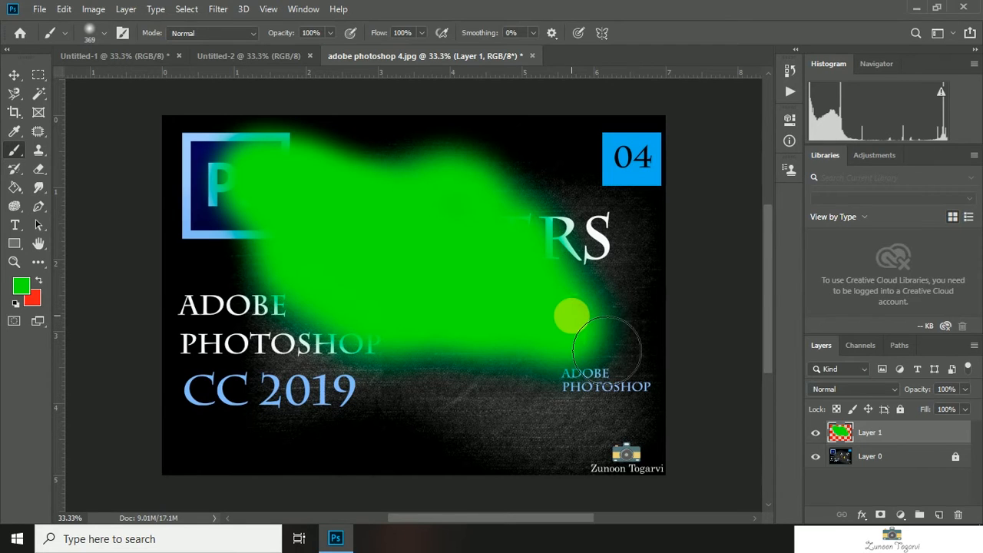
pyautogui.moveTo(606, 347)
pyautogui.mouseDown()
pyautogui.moveTo(612, 232)
pyautogui.moveTo(589, 287)
pyautogui.moveTo(593, 193)
pyautogui.moveTo(375, 167)
pyautogui.moveTo(430, 183)
pyautogui.moveTo(504, 245)
pyautogui.moveTo(582, 201)
pyautogui.moveTo(291, 177)
pyautogui.moveTo(182, 213)
pyautogui.moveTo(271, 202)
pyautogui.moveTo(310, 278)
pyautogui.moveTo(396, 337)
pyautogui.moveTo(373, 294)
pyautogui.moveTo(488, 331)
pyautogui.moveTo(495, 351)
pyautogui.moveTo(480, 308)
pyautogui.moveTo(562, 225)
pyautogui.moveTo(615, 337)
pyautogui.moveTo(634, 270)
pyautogui.moveTo(573, 248)
pyautogui.moveTo(517, 355)
pyautogui.moveTo(486, 317)
pyautogui.moveTo(486, 364)
pyautogui.moveTo(308, 293)
pyautogui.moveTo(441, 363)
pyautogui.mouseUp()
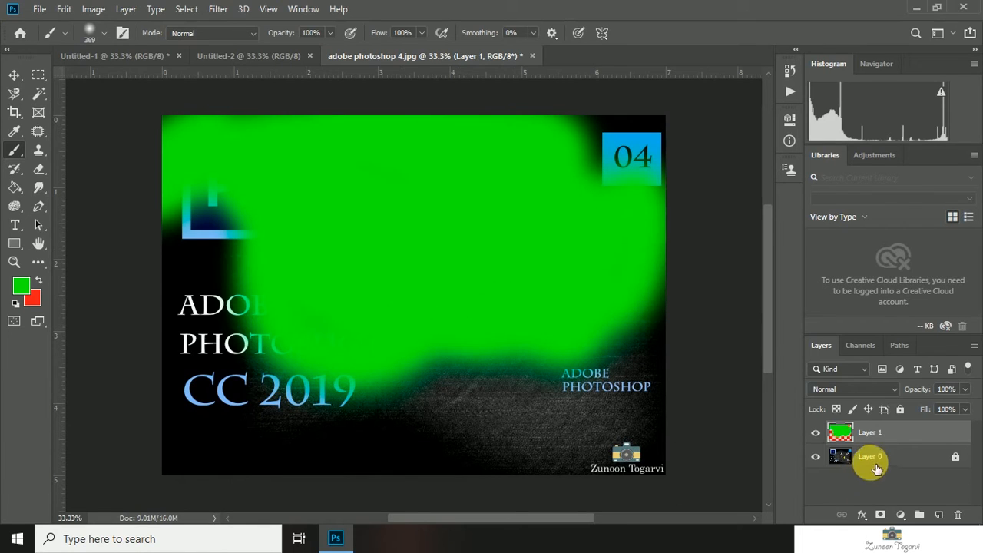
# Step: Move the green Layer 1 below Layer 0 and try to paint on the locked Layer 0
pyautogui.click(887, 459)
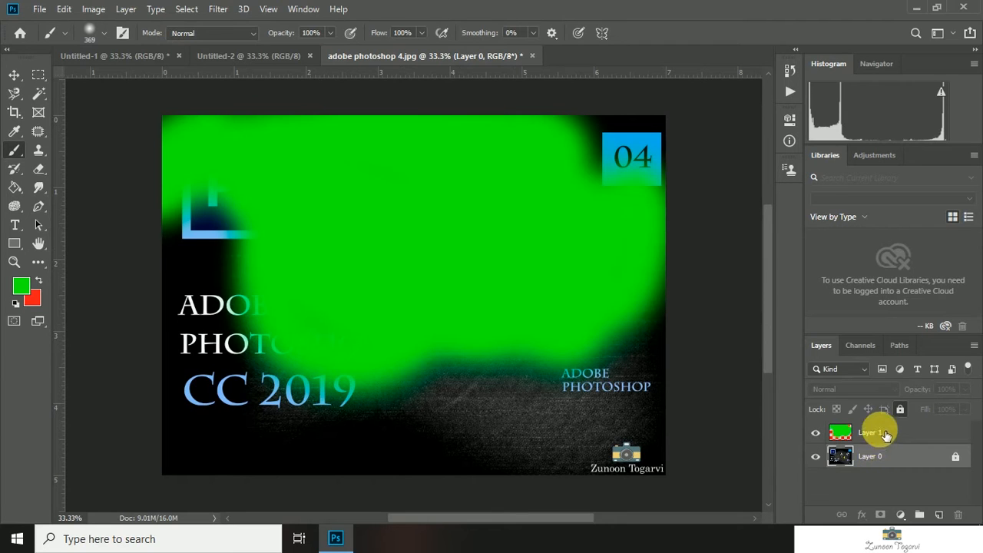
pyautogui.moveTo(885, 434); pyautogui.dragTo(882, 469)
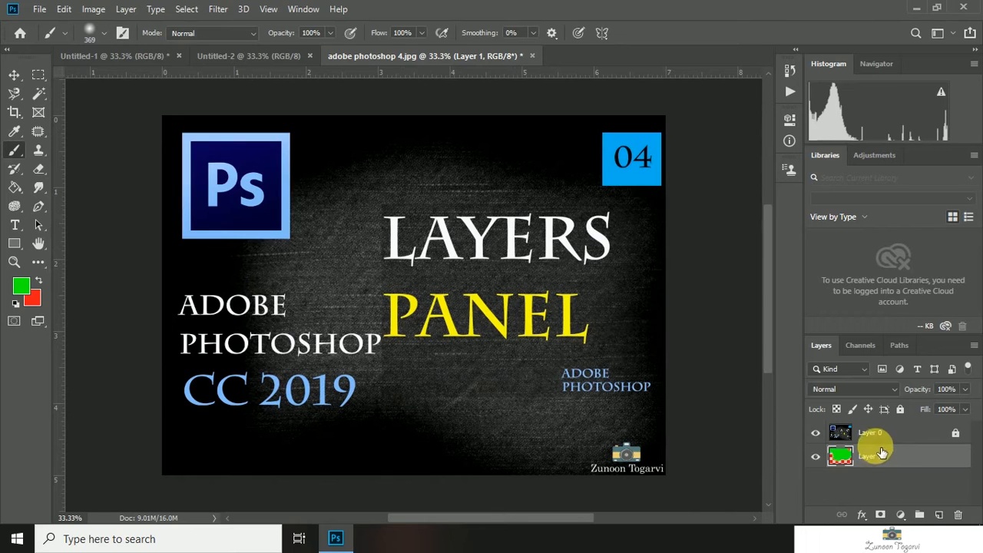
pyautogui.click(875, 435)
pyautogui.click(543, 355)
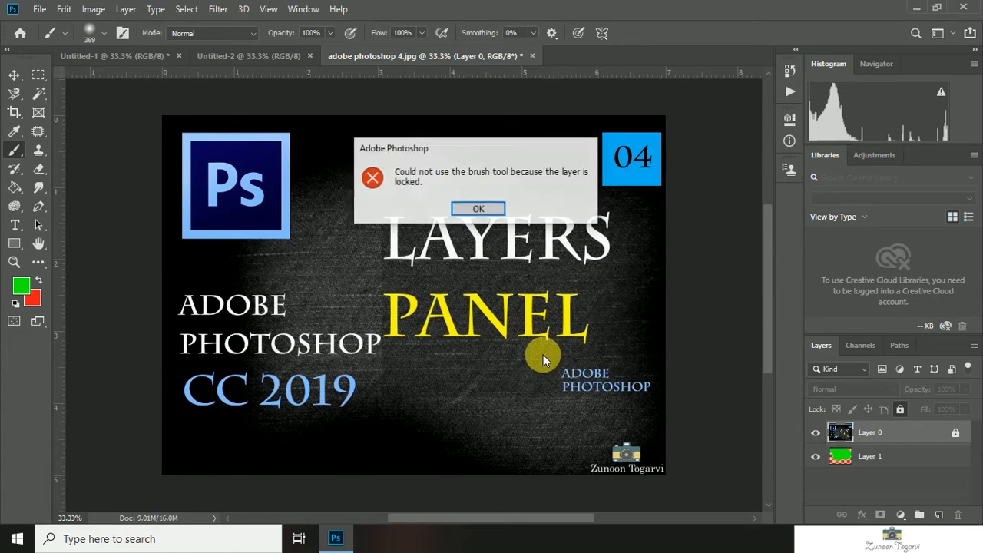
pyautogui.click(464, 209)
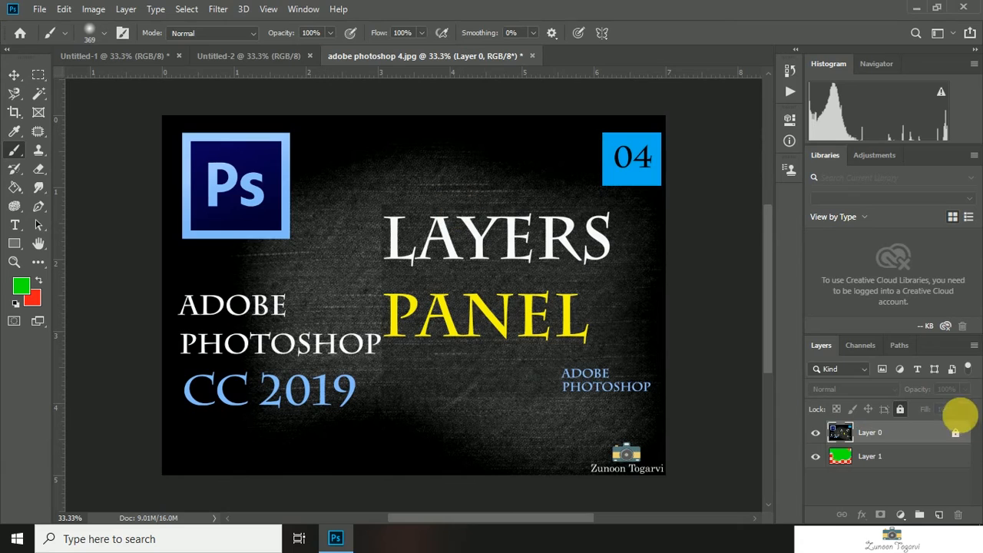
# Step: Unlock Layer 0 and set its fill to 40%
pyautogui.click(955, 432)
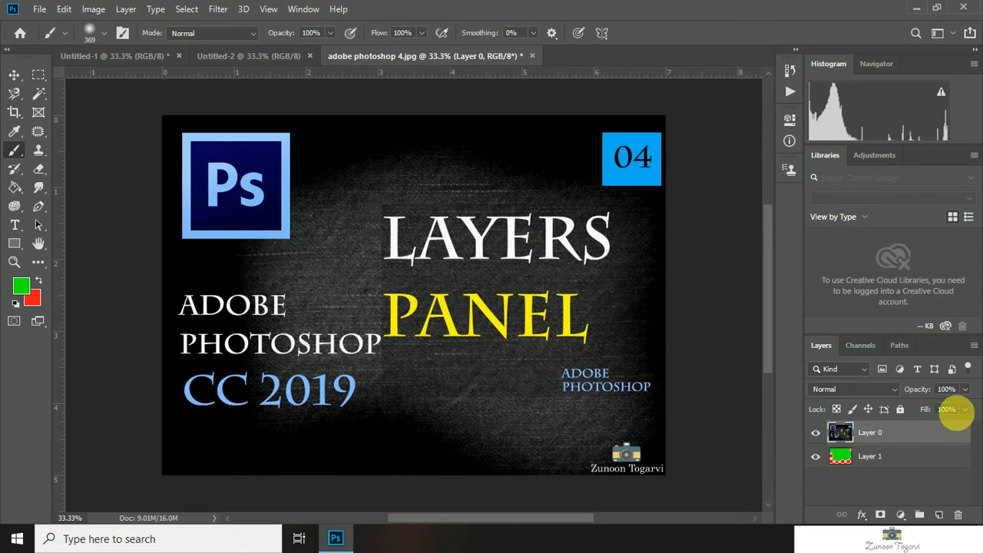
pyautogui.click(881, 460)
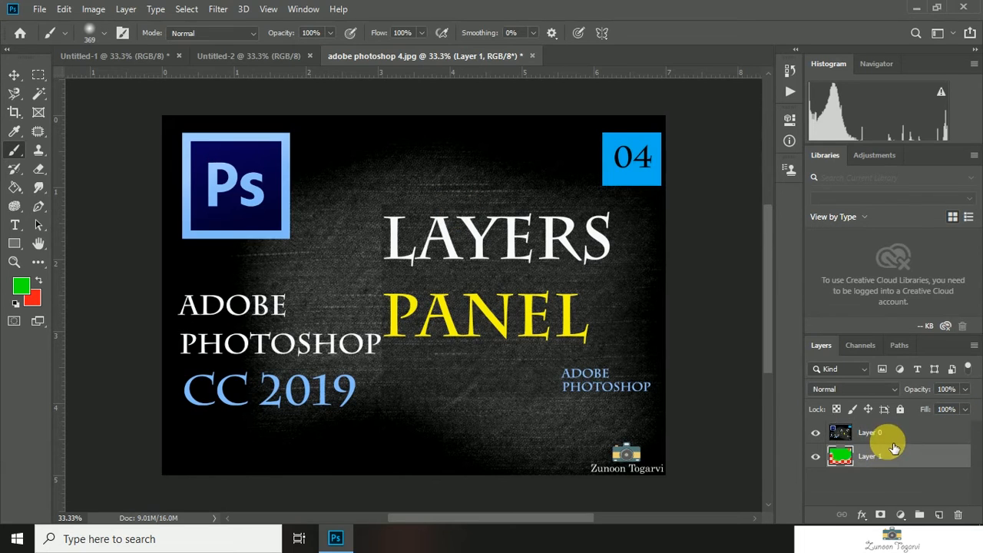
pyautogui.click(890, 434)
pyautogui.click(965, 409)
pyautogui.moveTo(965, 426); pyautogui.dragTo(925, 426)
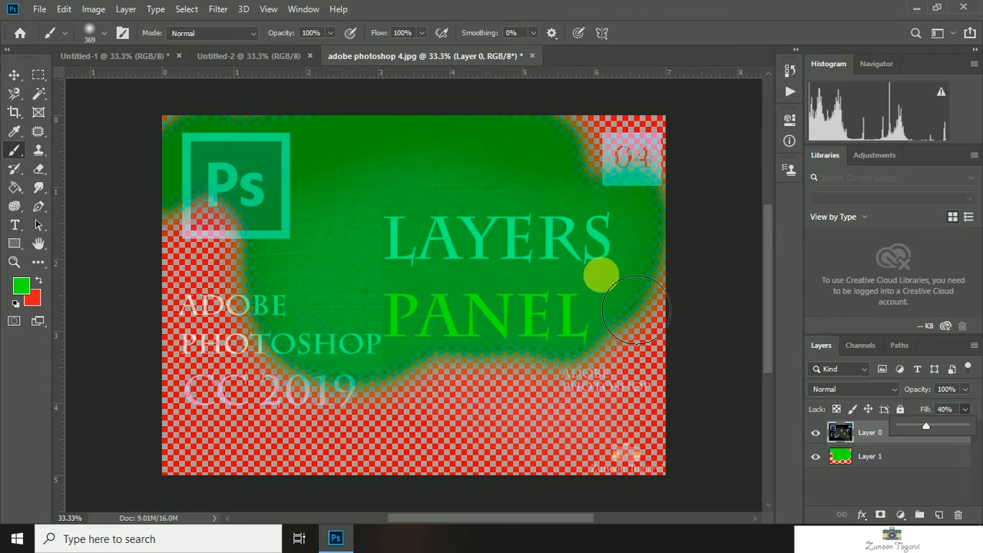
# Step: Undo a test stroke on Layer 0 and extend Layer 1's green brush paint over the lower middle of the canvas
pyautogui.moveTo(599, 277); pyautogui.dragTo(622, 338)
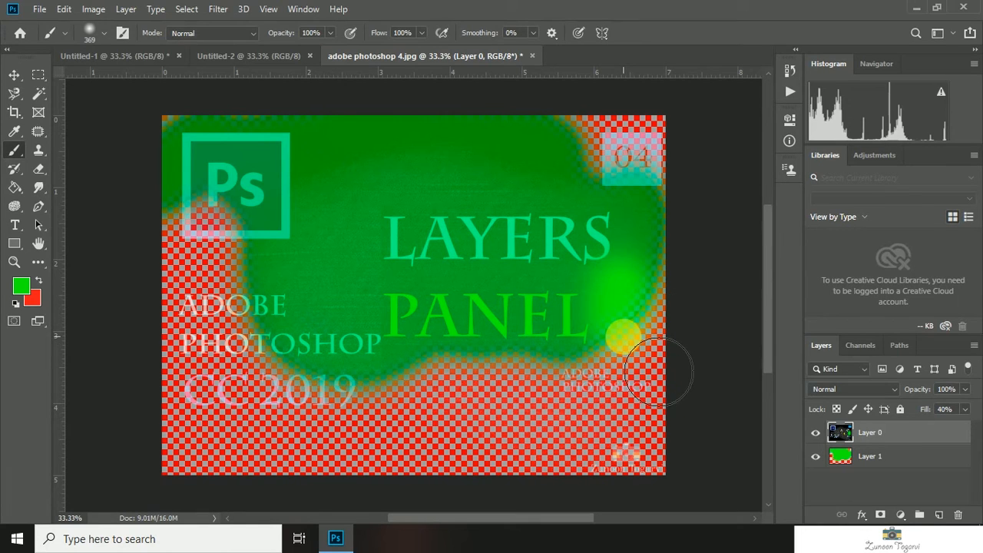
pyautogui.hotkey('ctrl', 'z')
pyautogui.click(843, 456)
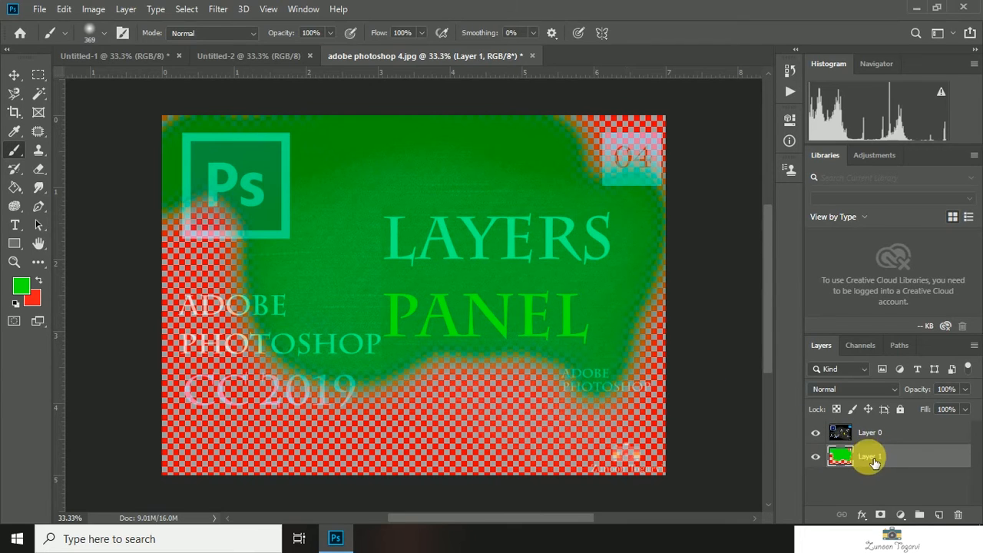
pyautogui.moveTo(653, 423)
pyautogui.mouseDown()
pyautogui.moveTo(472, 417)
pyautogui.moveTo(263, 312)
pyautogui.moveTo(228, 252)
pyautogui.moveTo(185, 323)
pyautogui.mouseUp()
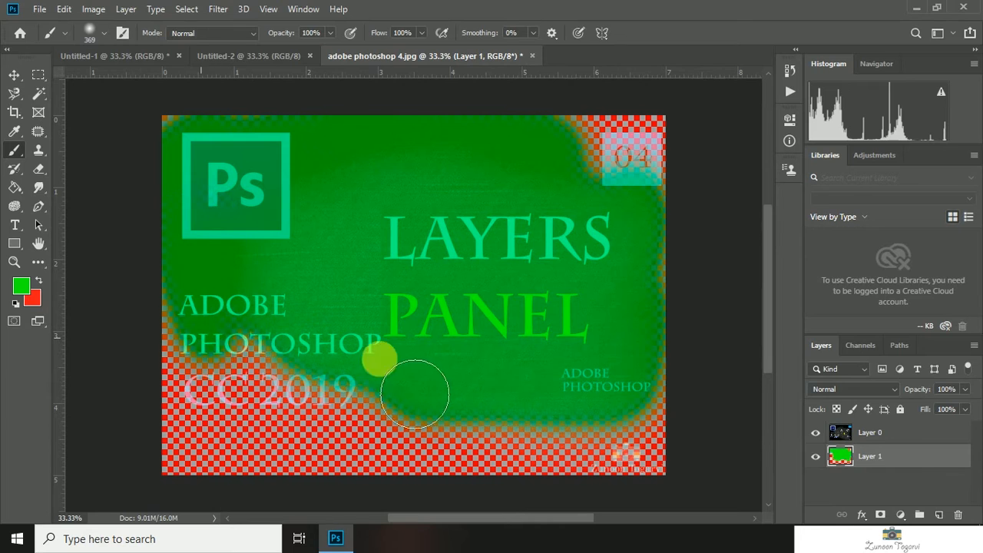
# Step: Paint a green test stroke over the title on Layer 0 and undo it
pyautogui.click(903, 435)
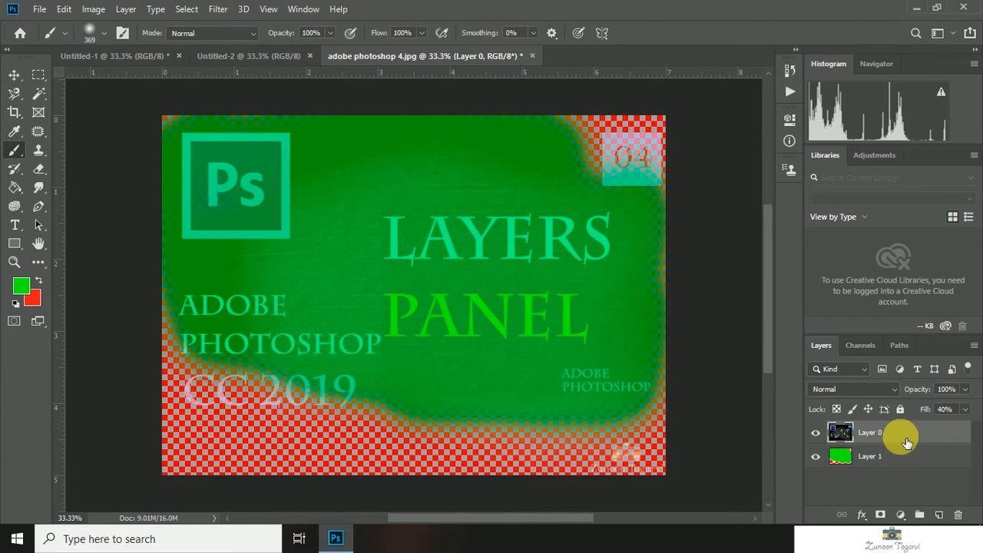
pyautogui.moveTo(526, 241)
pyautogui.mouseDown()
pyautogui.moveTo(551, 307)
pyautogui.moveTo(542, 202)
pyautogui.moveTo(574, 283)
pyautogui.mouseUp()
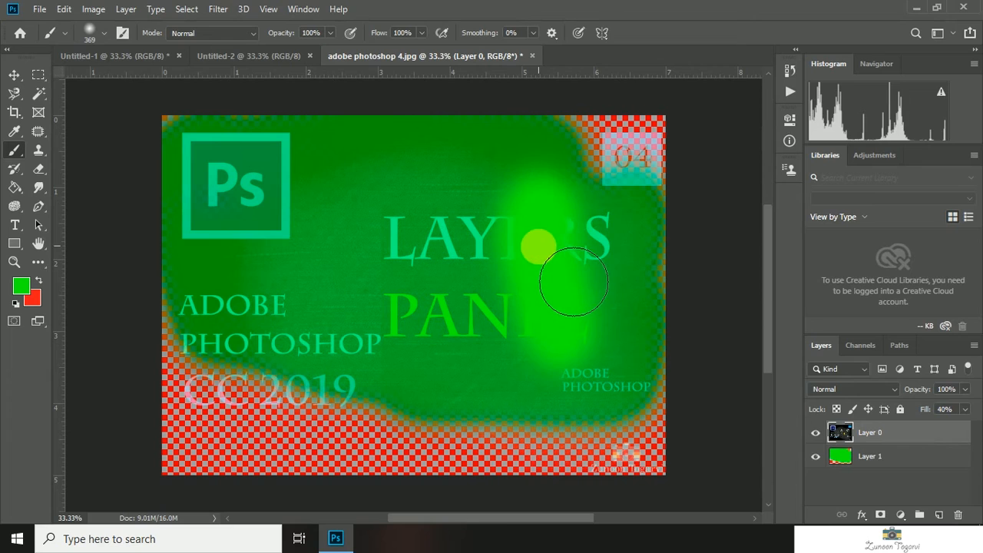
pyautogui.hotkey('ctrl', 'z')
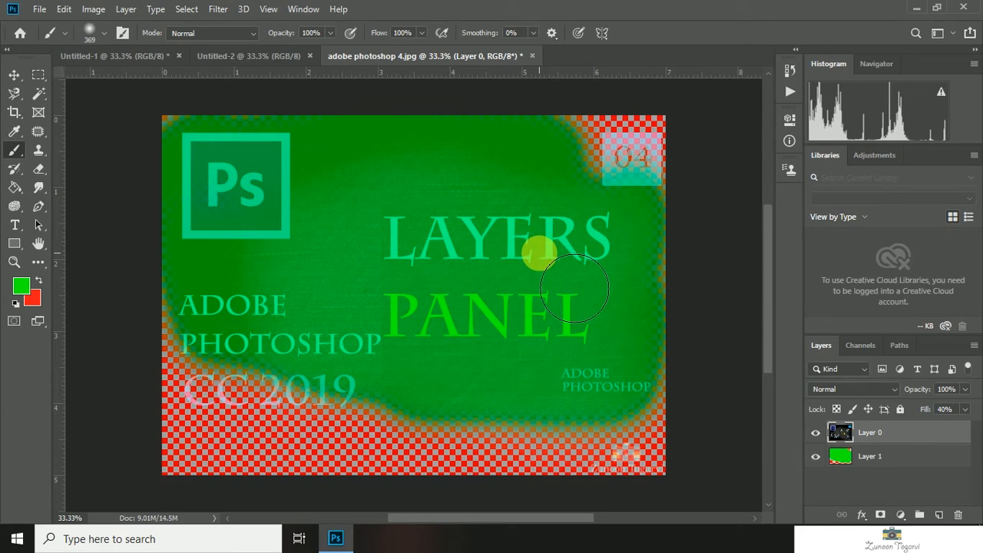
# Step: Move the green Layer 1 down, and shift Layer 0 slightly down and to the right
pyautogui.click(14, 75)
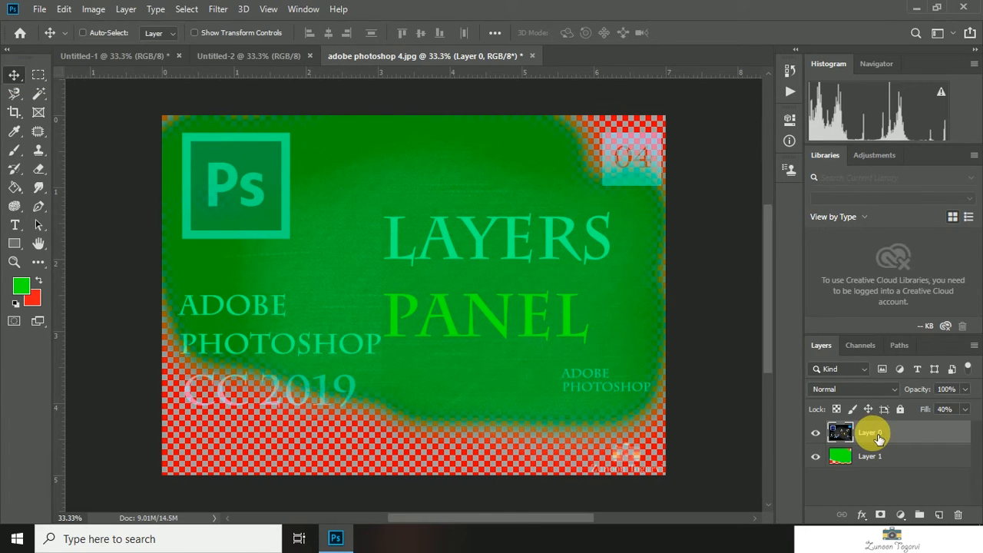
pyautogui.click(876, 456)
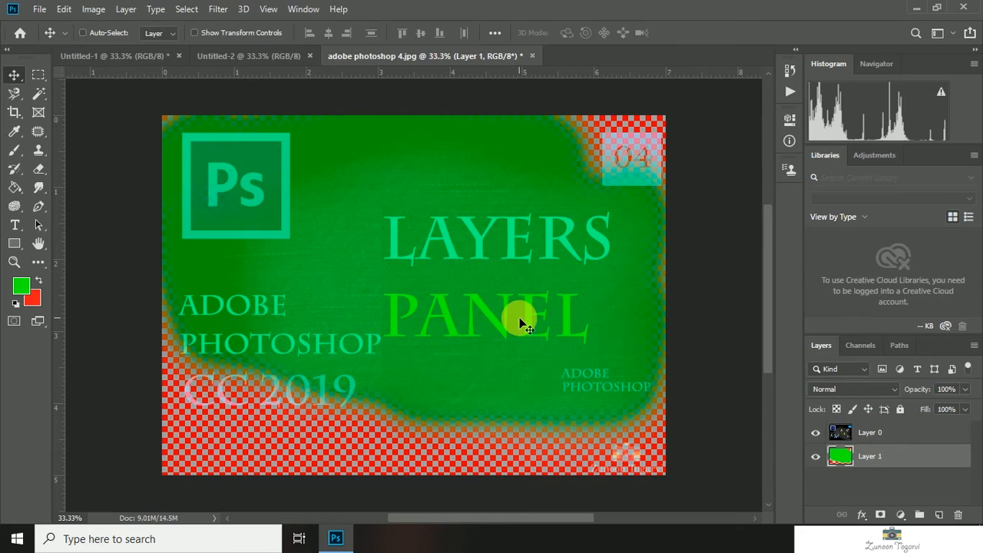
pyautogui.moveTo(519, 319); pyautogui.dragTo(533, 391)
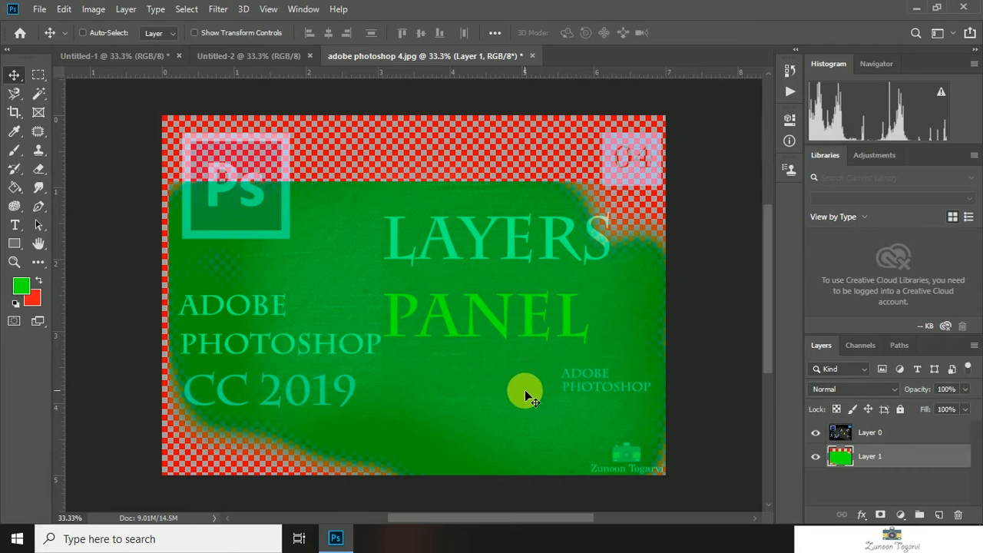
pyautogui.click(902, 432)
pyautogui.moveTo(629, 228); pyautogui.dragTo(632, 266)
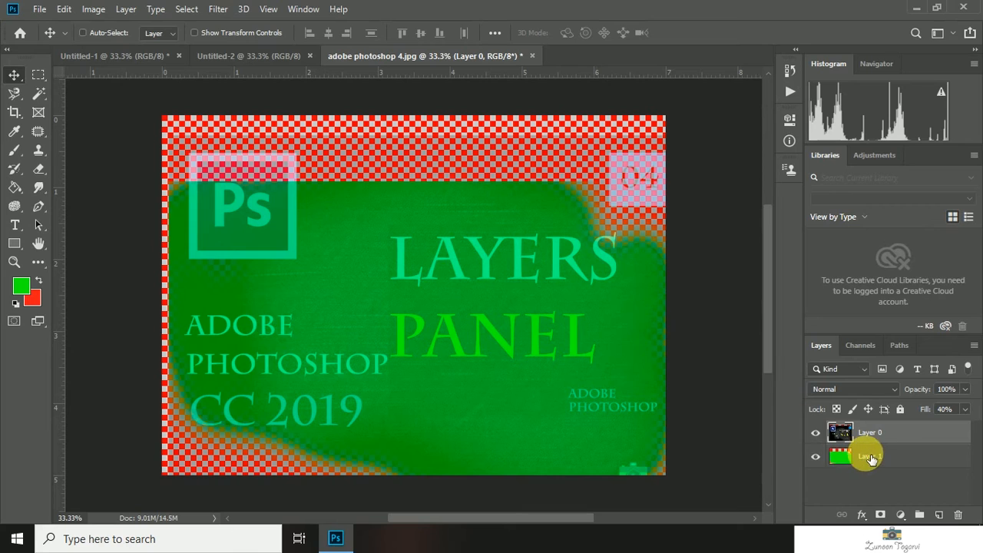
# Step: Paint the remaining transparent areas of Layer 1 green with the brush so the layer covers the canvas
pyautogui.click(841, 456)
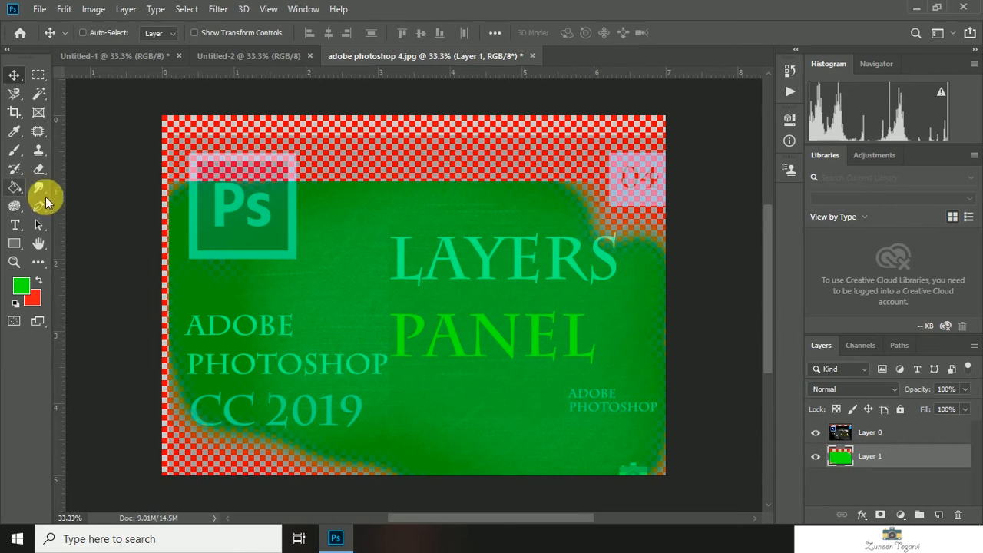
pyautogui.click(14, 150)
pyautogui.moveTo(209, 209)
pyautogui.mouseDown()
pyautogui.moveTo(451, 200)
pyautogui.moveTo(110, 136)
pyautogui.moveTo(591, 136)
pyautogui.moveTo(585, 220)
pyautogui.moveTo(601, 183)
pyautogui.moveTo(417, 207)
pyautogui.moveTo(645, 259)
pyautogui.moveTo(677, 256)
pyautogui.moveTo(679, 192)
pyautogui.moveTo(662, 365)
pyautogui.moveTo(675, 364)
pyautogui.moveTo(637, 512)
pyautogui.moveTo(708, 505)
pyautogui.moveTo(449, 514)
pyautogui.moveTo(223, 173)
pyautogui.moveTo(162, 469)
pyautogui.moveTo(228, 382)
pyautogui.moveTo(239, 466)
pyautogui.moveTo(211, 460)
pyautogui.moveTo(269, 531)
pyautogui.moveTo(358, 515)
pyautogui.moveTo(512, 526)
pyautogui.mouseUp()
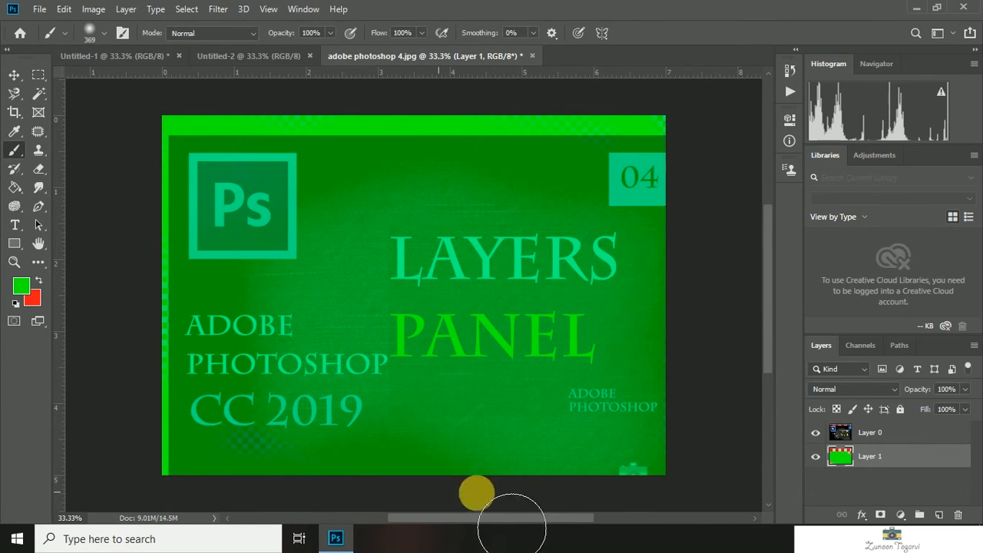
# Step: Set Layer 0's fill to 100% and move the layer back into alignment with the canvas edges
pyautogui.click(872, 431)
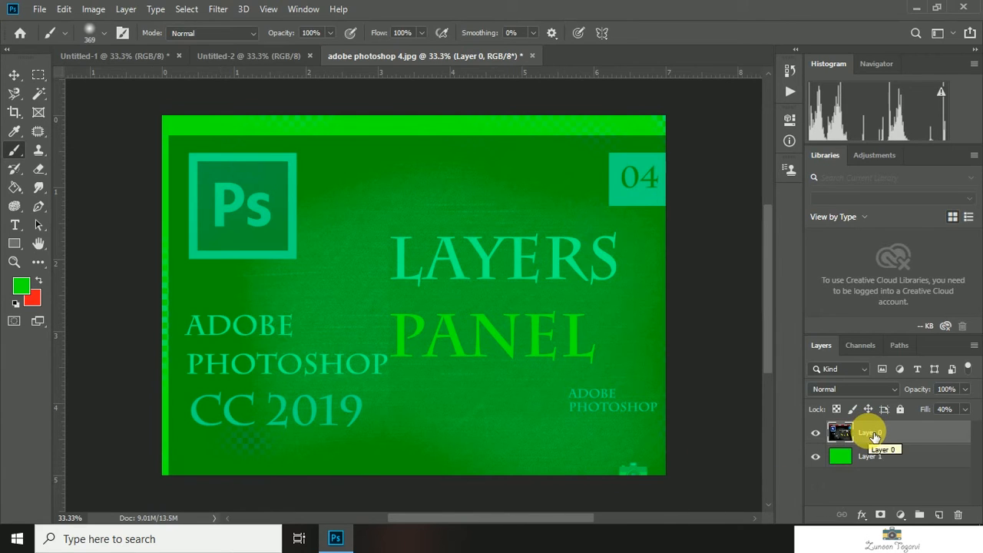
pyautogui.click(964, 408)
pyautogui.moveTo(943, 424); pyautogui.dragTo(972, 427)
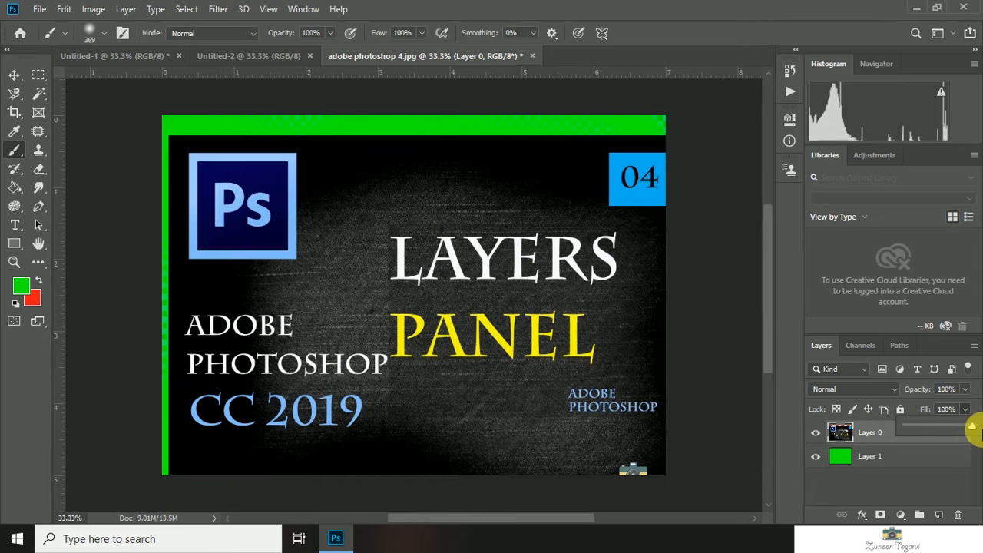
pyautogui.click(14, 74)
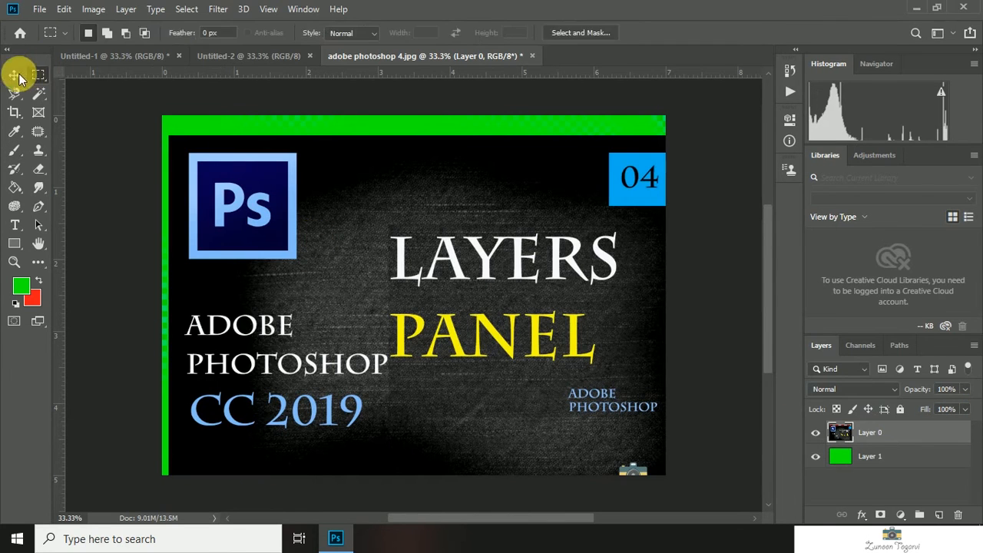
pyautogui.moveTo(321, 226); pyautogui.dragTo(324, 214)
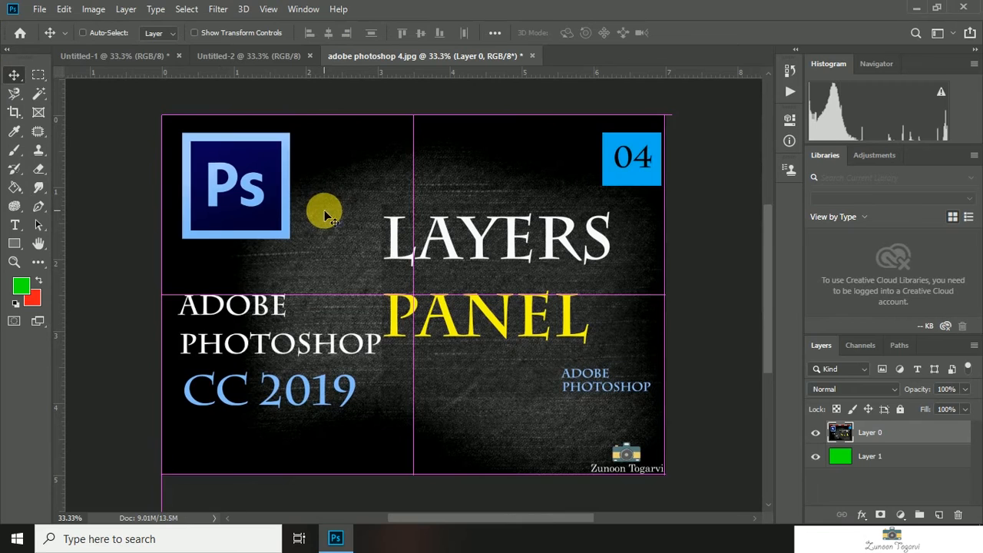
# Step: Delete the right part of Layer 0 containing the title using a rectangular selection, and deselect
pyautogui.click(38, 75)
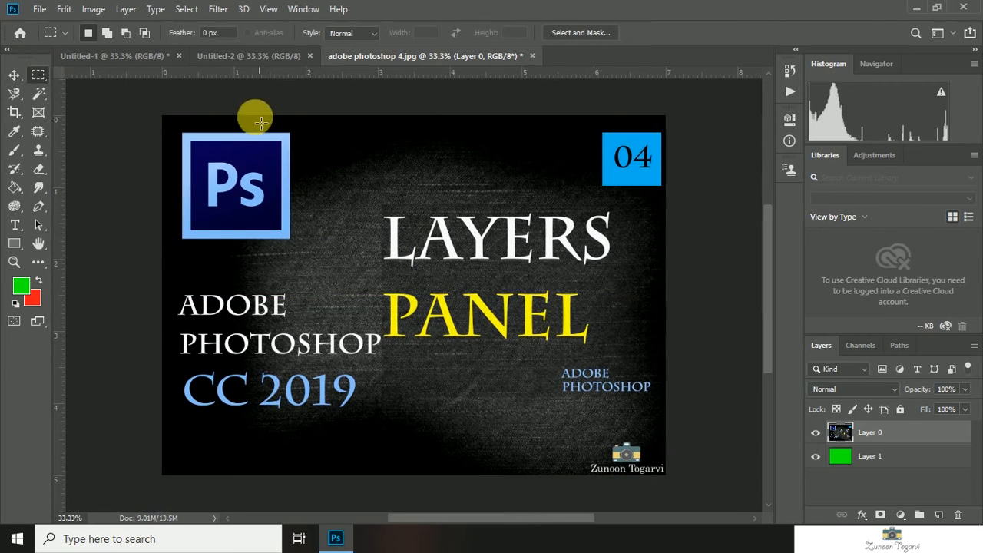
pyautogui.moveTo(383, 115); pyautogui.dragTo(691, 484)
pyautogui.press('Delete')
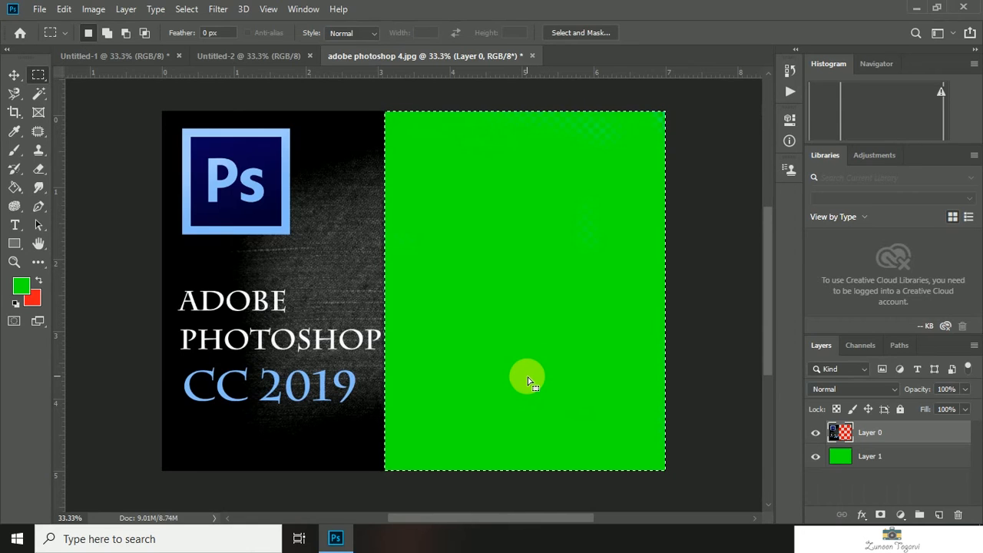
pyautogui.click(14, 75)
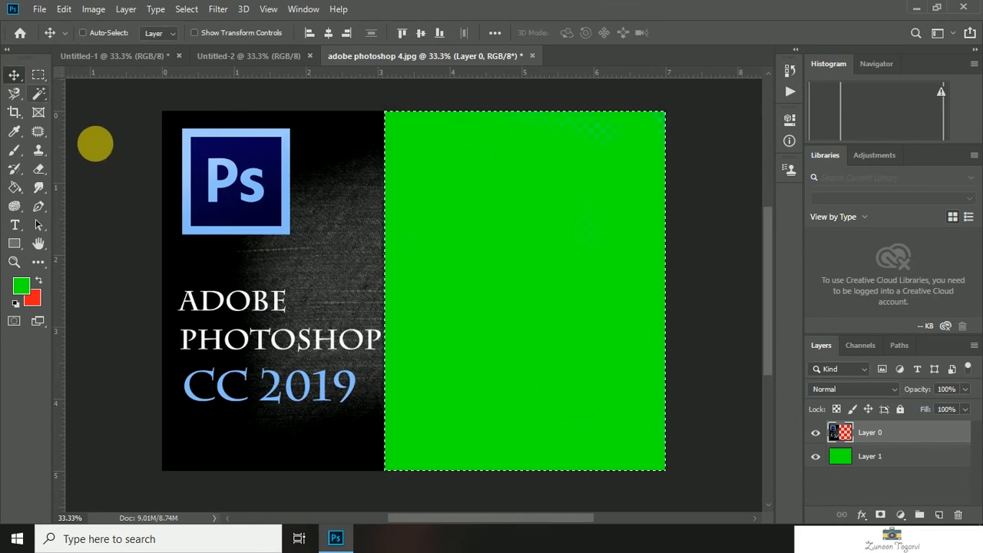
pyautogui.hotkey('ctrl', 'd')
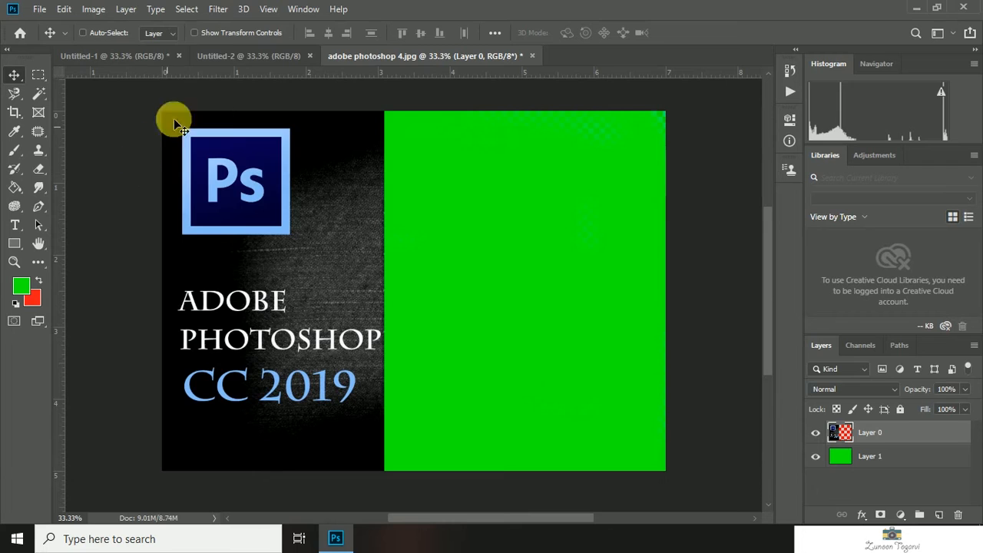
pyautogui.click(202, 57)
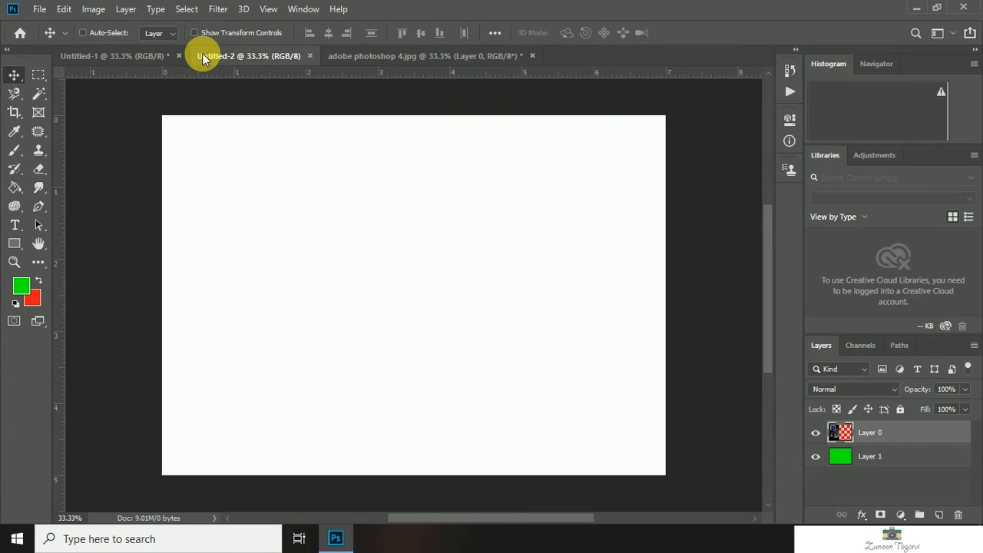
pyautogui.click(134, 60)
pyautogui.click(292, 60)
pyautogui.click(372, 58)
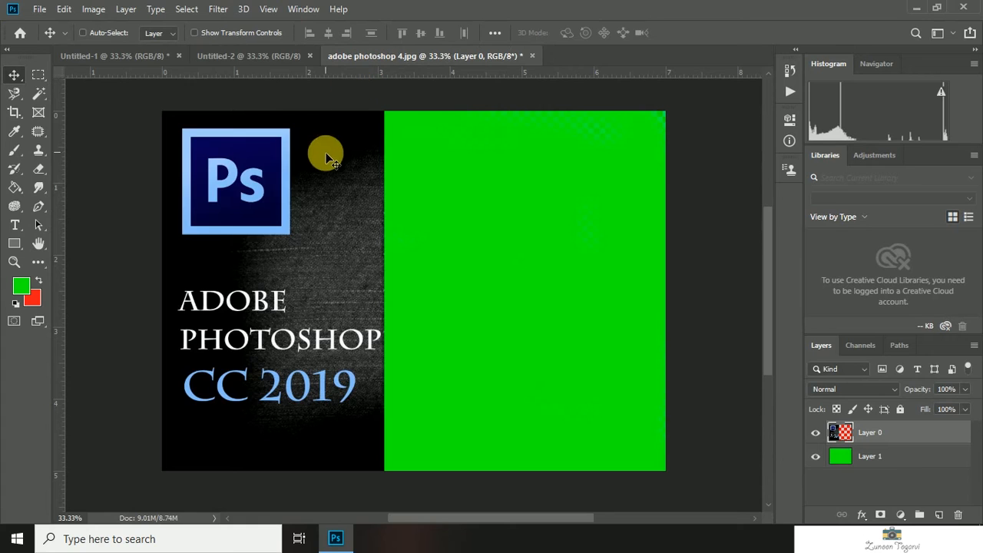
# Step: Move Layer 0 slightly left, and shift the green Layer 1 up and to the left
pyautogui.moveTo(314, 228)
pyautogui.mouseDown()
pyautogui.moveTo(329, 225)
pyautogui.moveTo(309, 229)
pyautogui.mouseUp()
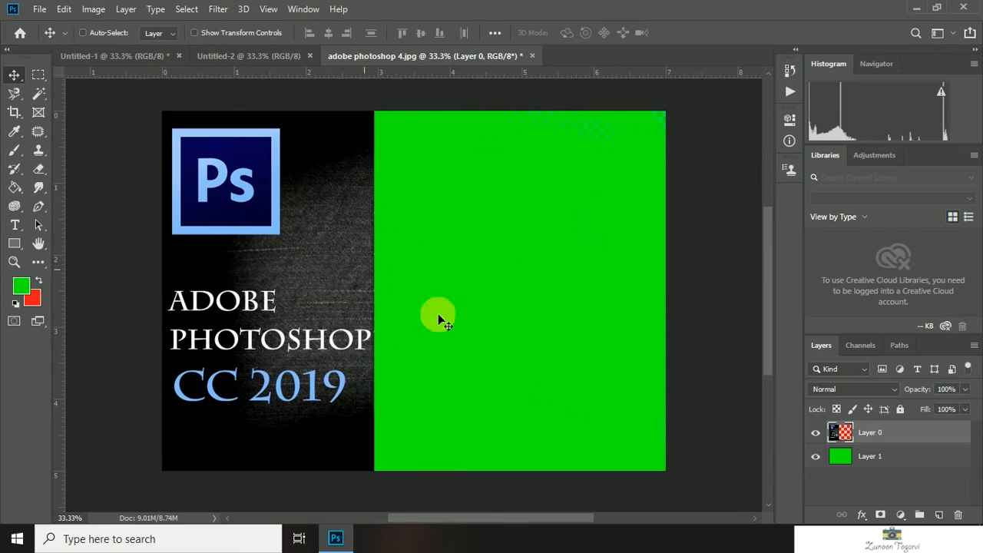
pyautogui.click(873, 459)
pyautogui.moveTo(603, 307); pyautogui.dragTo(568, 230)
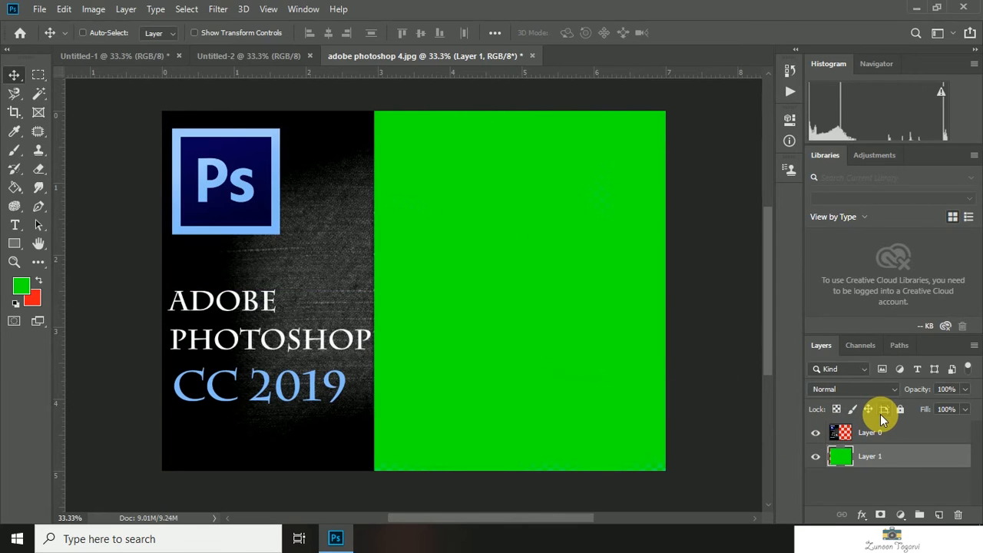
# Step: Lock the transparent pixels of Layer 1 and move the layer left to uncover the right part of the canvas
pyautogui.click(836, 410)
pyautogui.moveTo(452, 221); pyautogui.dragTo(247, 229)
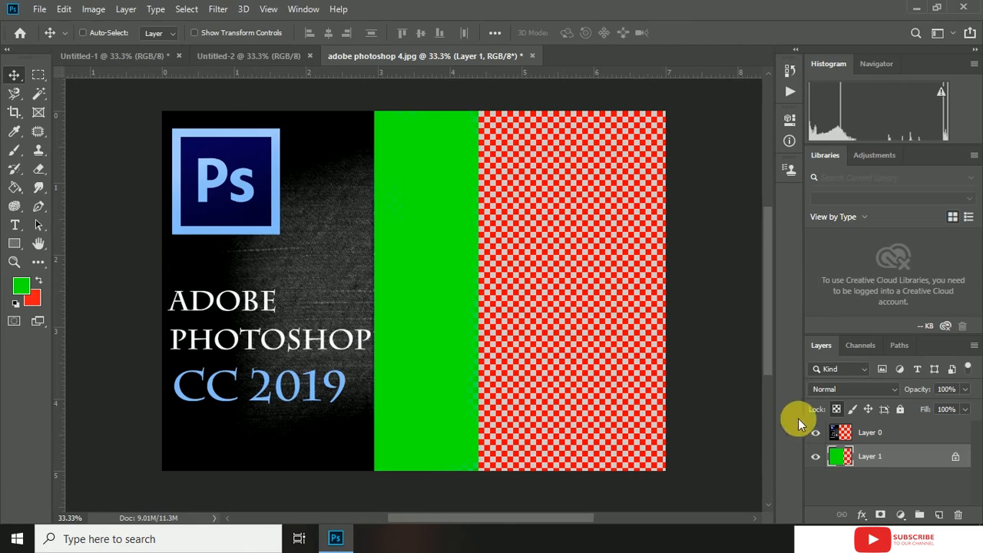
# Step: Unlock Layer 1's transparent pixels and move the green layer back right, ending slightly below the canvas's top edge
pyautogui.click(837, 410)
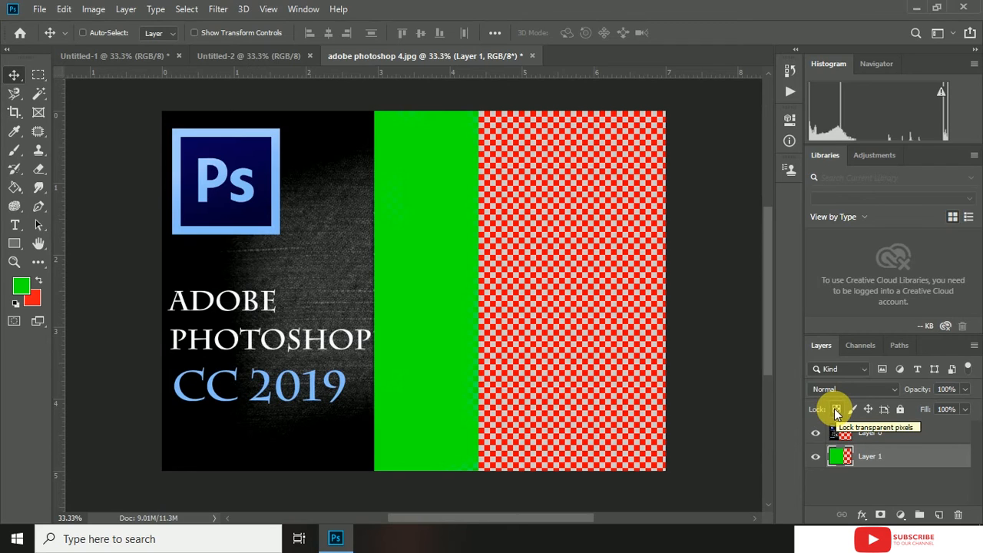
pyautogui.moveTo(412, 293); pyautogui.dragTo(610, 276)
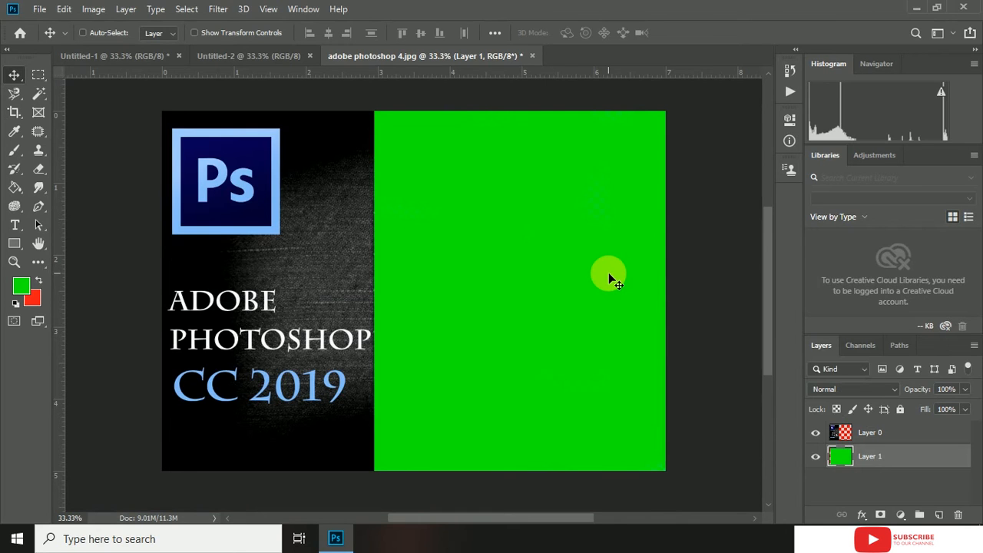
pyautogui.moveTo(595, 267); pyautogui.dragTo(558, 308)
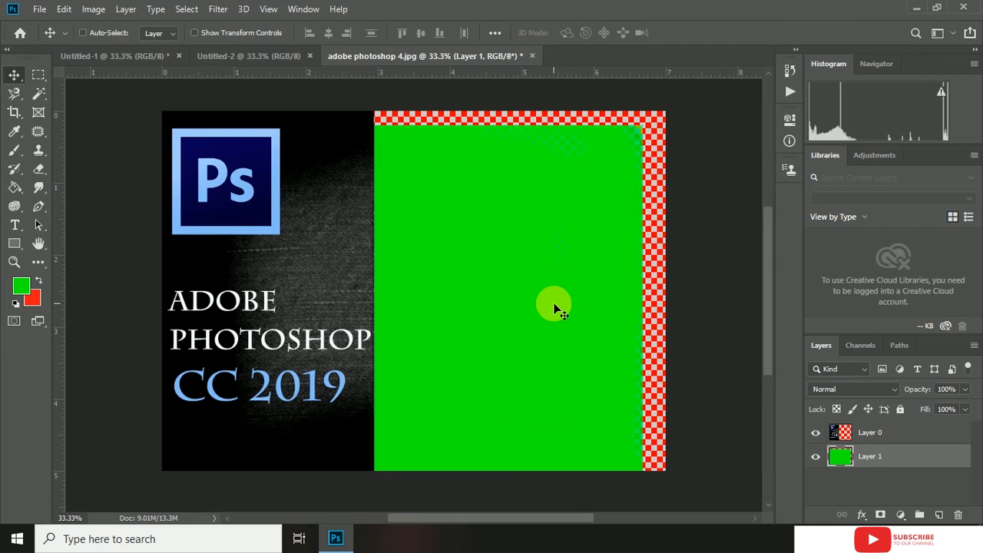
pyautogui.moveTo(555, 307)
pyautogui.mouseDown()
pyautogui.moveTo(575, 294)
pyautogui.moveTo(559, 321)
pyautogui.mouseUp()
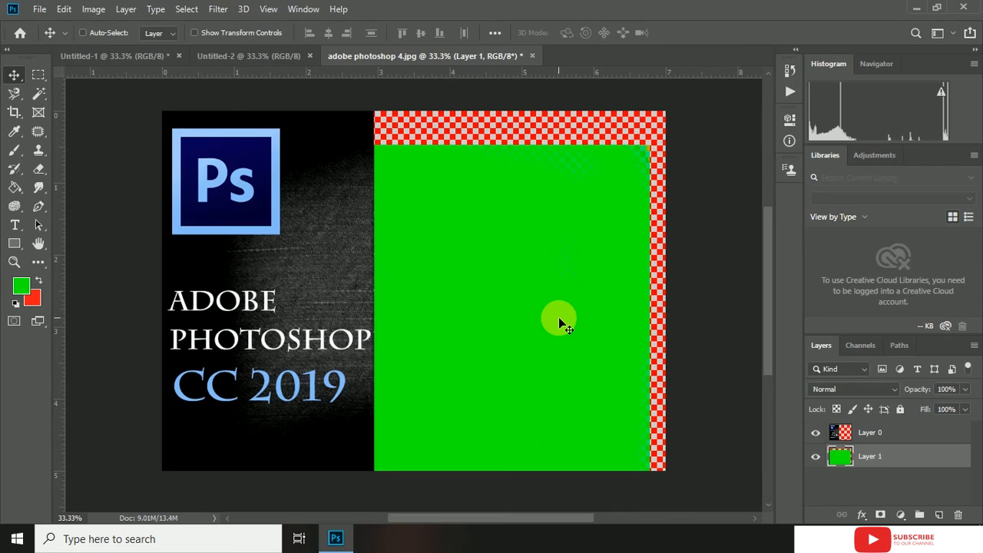
# Step: Free-transform Layer 1 to about 95% scale and position it so green fills the area right of Layer 0's artwork
pyautogui.hotkey('ctrl', 't')
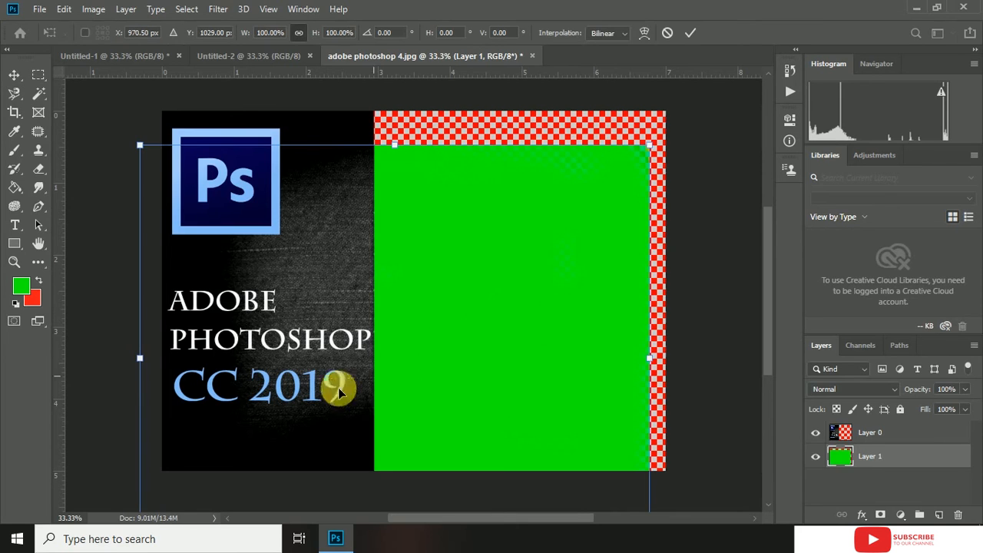
pyautogui.moveTo(140, 145); pyautogui.dragTo(320, 207)
pyautogui.moveTo(423, 348); pyautogui.dragTo(527, 230)
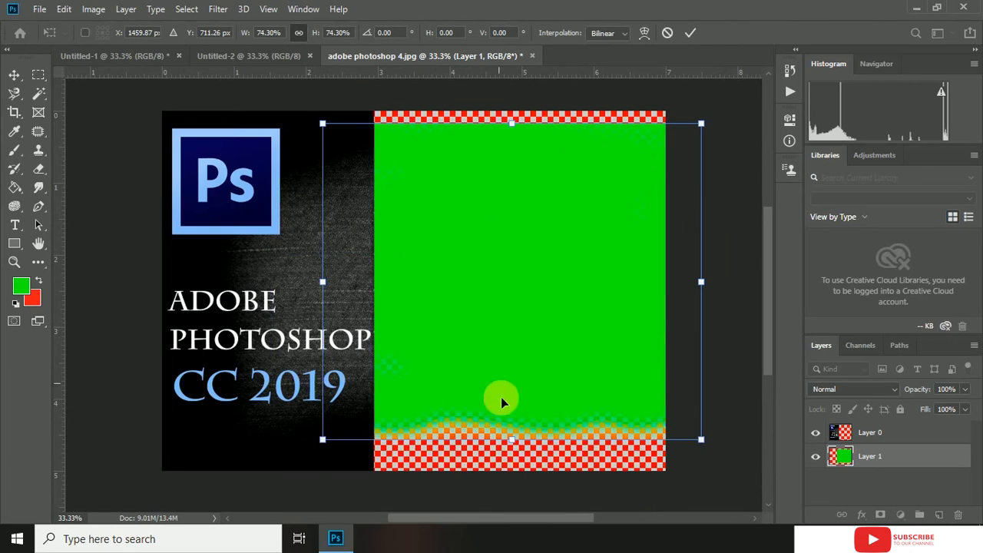
pyautogui.moveTo(511, 439); pyautogui.dragTo(512, 483)
pyautogui.moveTo(512, 123); pyautogui.dragTo(511, 105)
pyautogui.moveTo(511, 484); pyautogui.dragTo(525, 519)
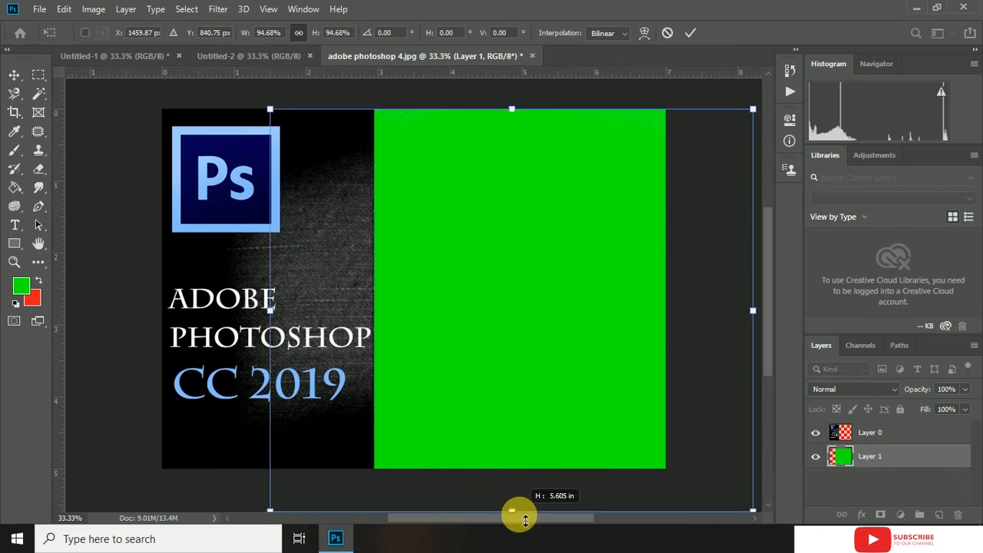
pyautogui.press('Return')
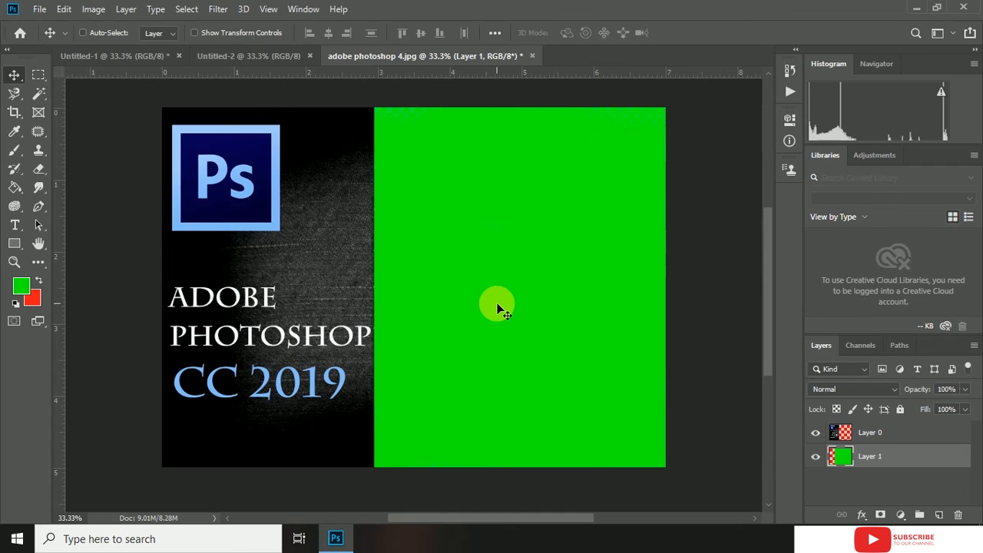
# Step: Lock the image pixels of Layer 1 and move the green layer to the left
pyautogui.click(851, 410)
pyautogui.click(852, 410)
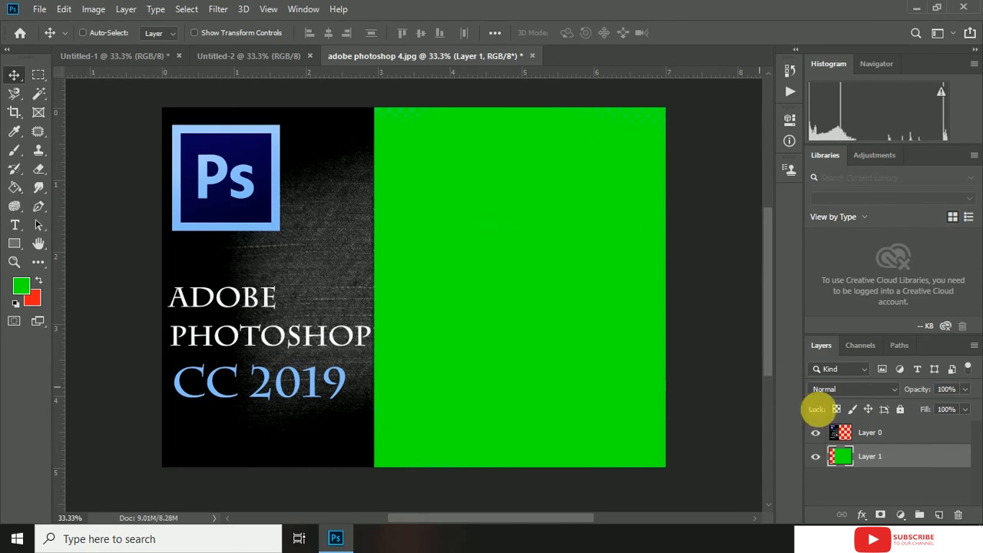
pyautogui.click(853, 408)
pyautogui.moveTo(551, 240); pyautogui.dragTo(366, 229)
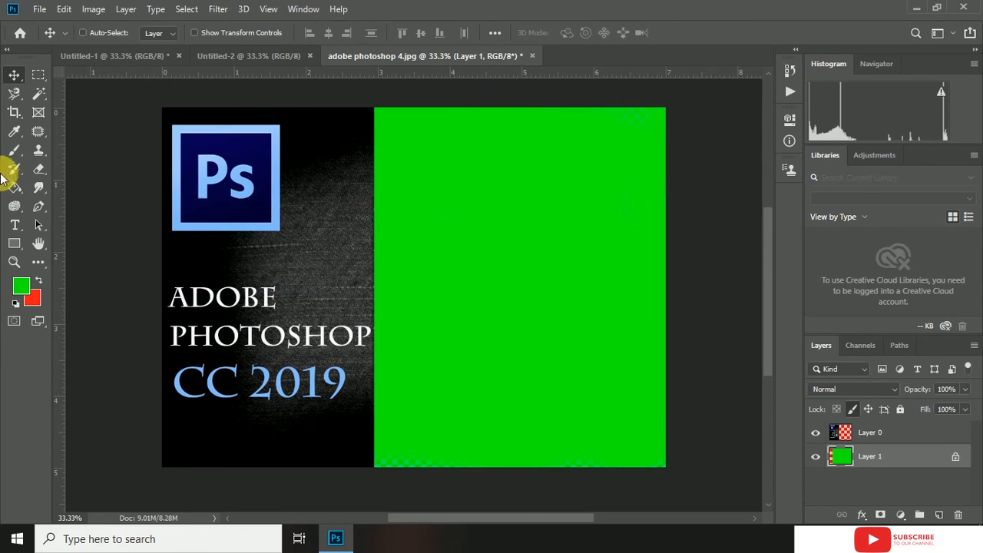
# Step: Try the Brush tool on Layer 1 with its image pixels locked, and move the green layer slightly right and up
pyautogui.click(13, 150)
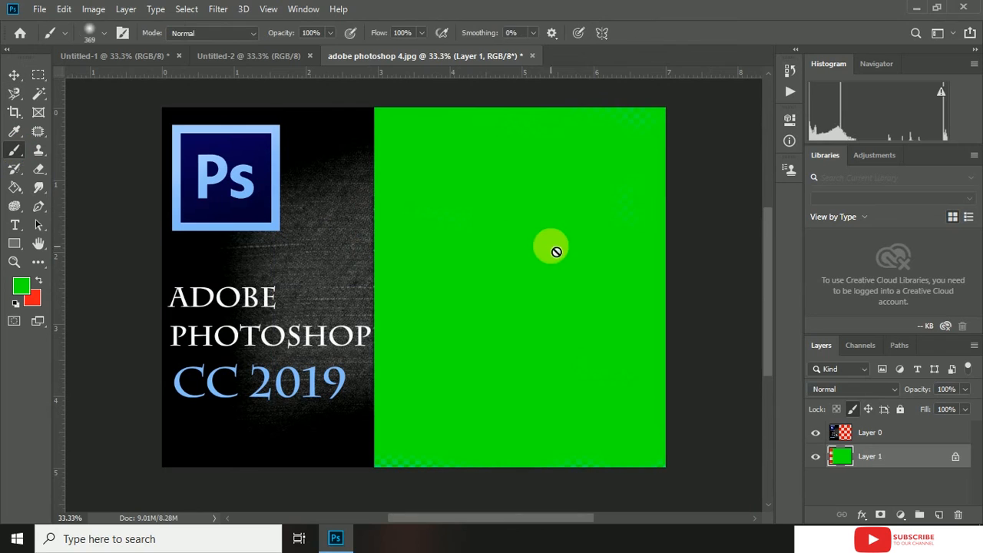
pyautogui.click(15, 75)
pyautogui.moveTo(486, 239); pyautogui.dragTo(508, 230)
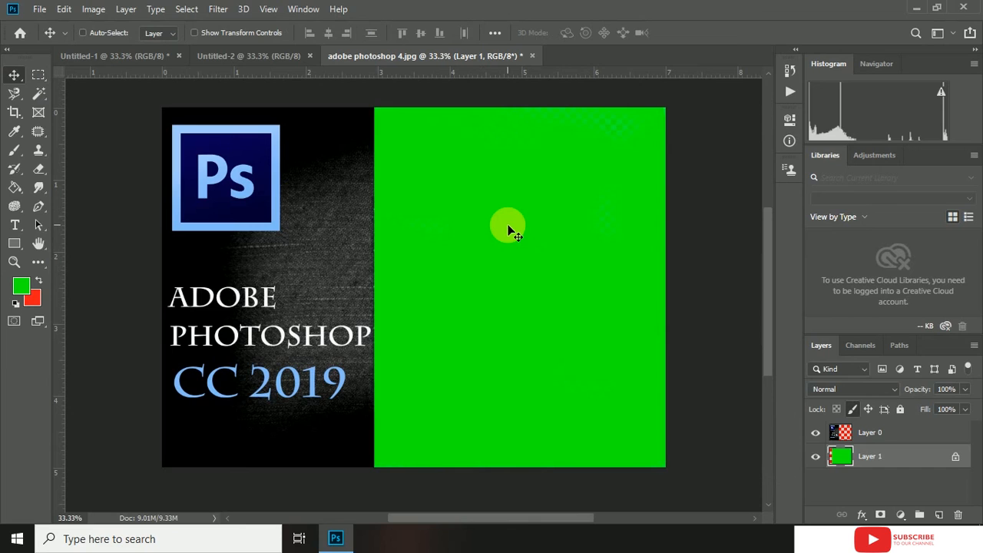
# Step: Switch Layer 1 from the image-pixel lock to the position lock and brush a red shape onto its green area
pyautogui.click(869, 408)
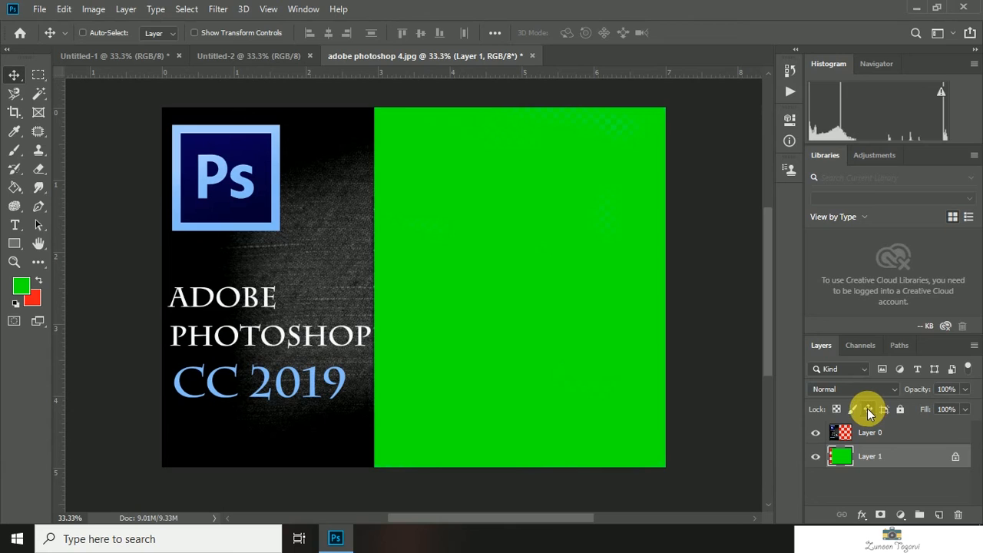
pyautogui.click(14, 149)
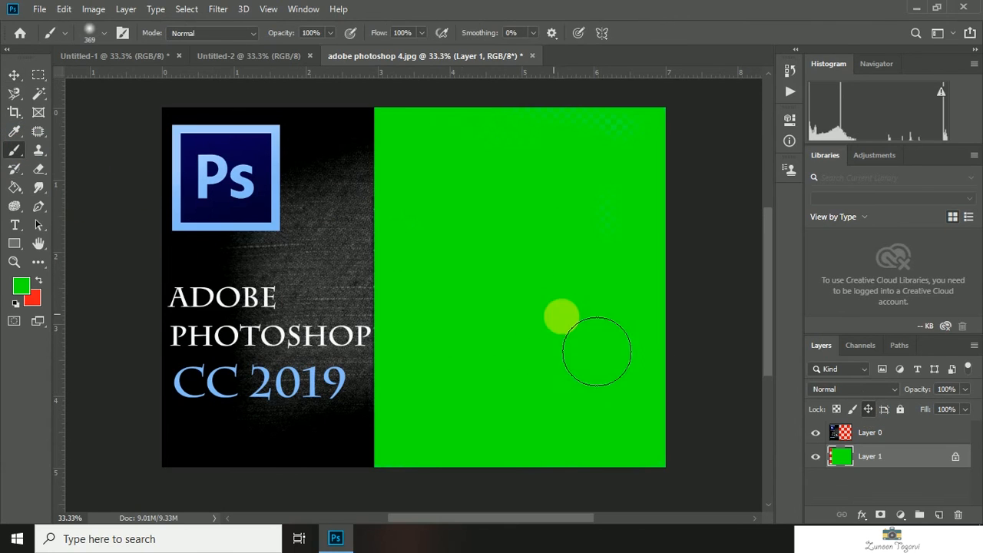
pyautogui.click(40, 281)
pyautogui.moveTo(564, 281)
pyautogui.mouseDown()
pyautogui.moveTo(517, 300)
pyautogui.moveTo(559, 318)
pyautogui.moveTo(442, 254)
pyautogui.mouseUp()
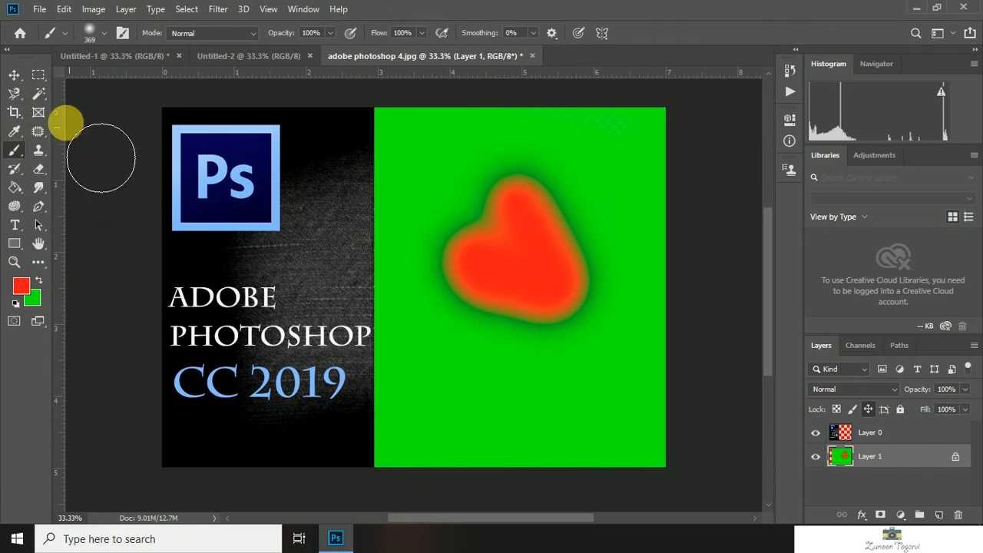
# Step: Try to move the position-locked Layer 1 and undo the red brush stroke
pyautogui.click(14, 74)
pyautogui.moveTo(530, 191); pyautogui.dragTo(487, 164)
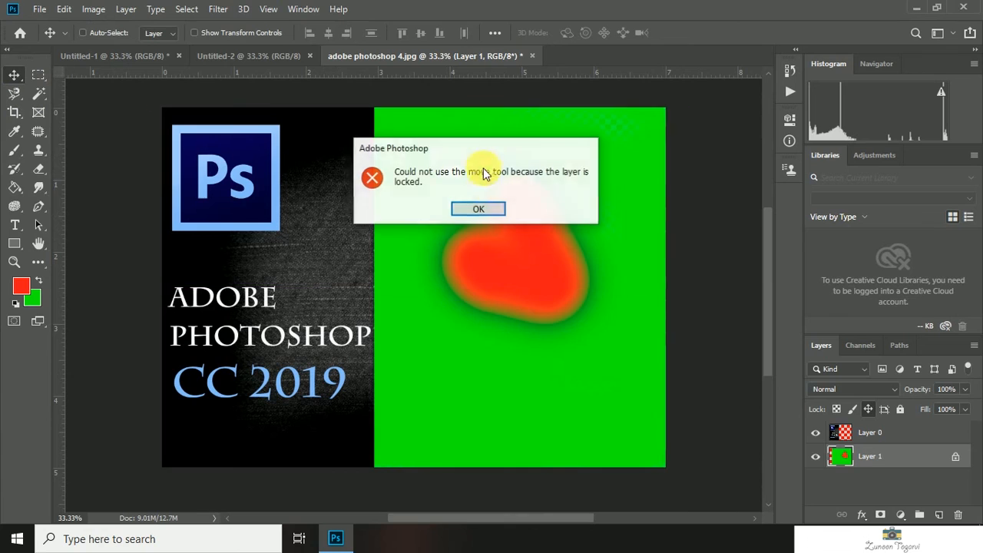
pyautogui.click(476, 209)
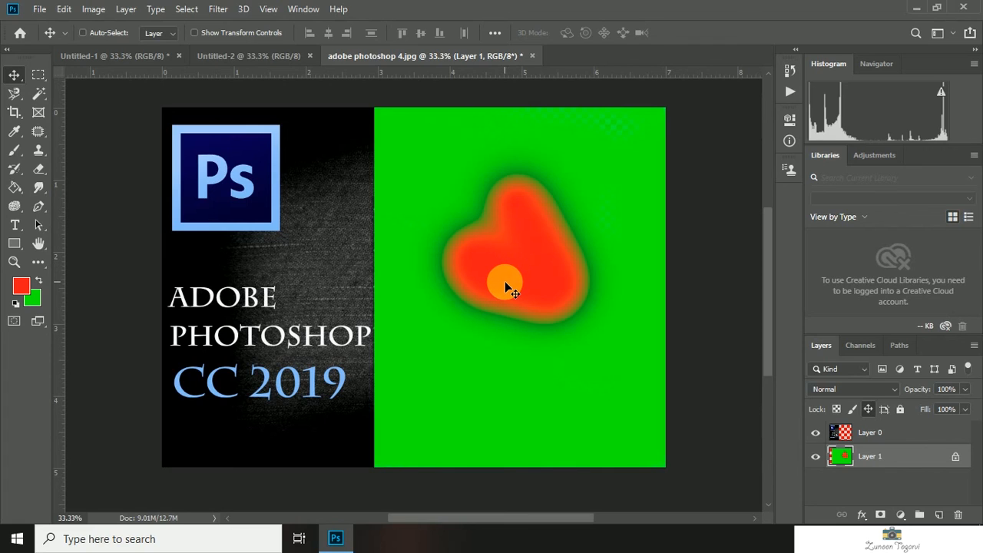
pyautogui.hotkey('ctrl', 'z')
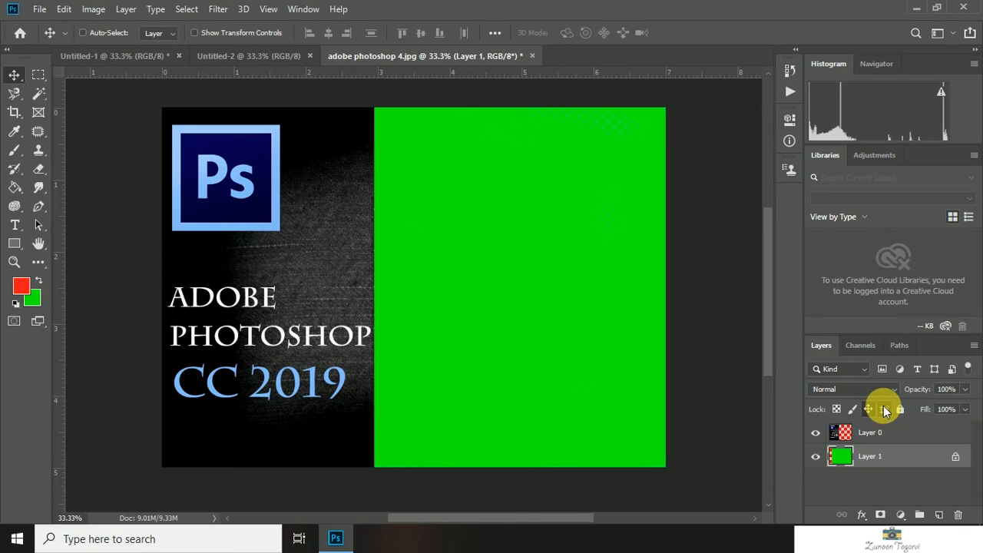
# Step: Apply the lock-all option to Layer 1 and try to move the green layer twice
pyautogui.click(895, 409)
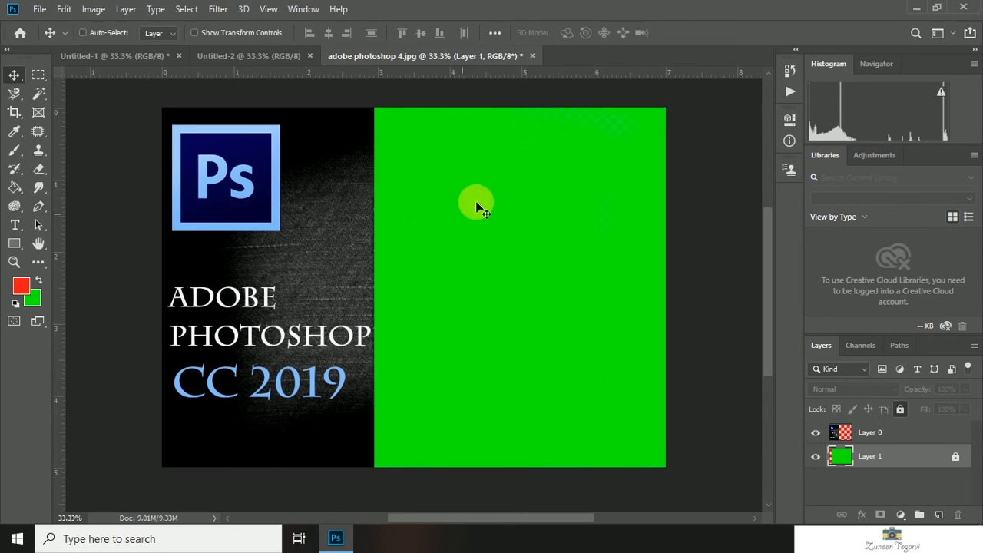
pyautogui.moveTo(439, 238); pyautogui.dragTo(500, 253)
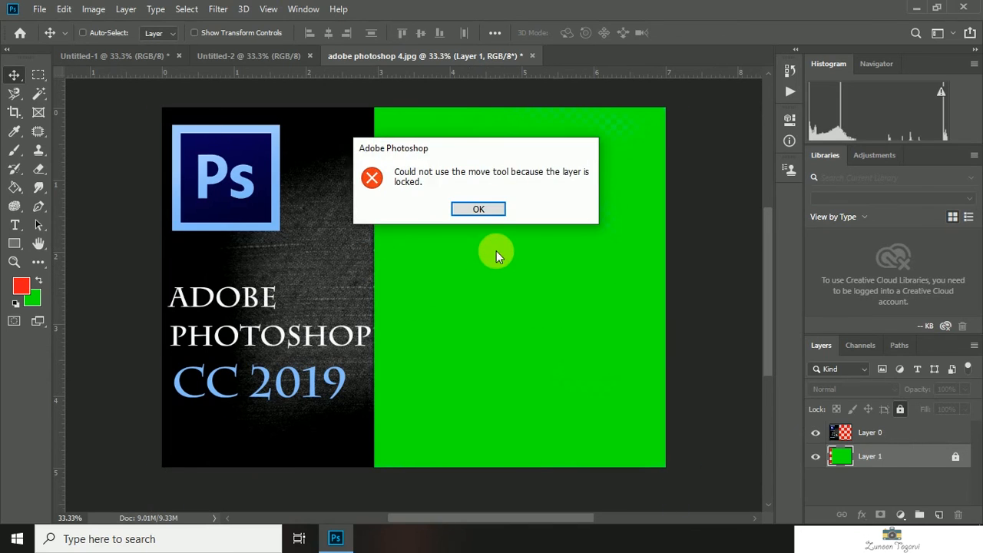
pyautogui.click(465, 210)
pyautogui.moveTo(458, 178); pyautogui.dragTo(417, 219)
pyautogui.click(477, 209)
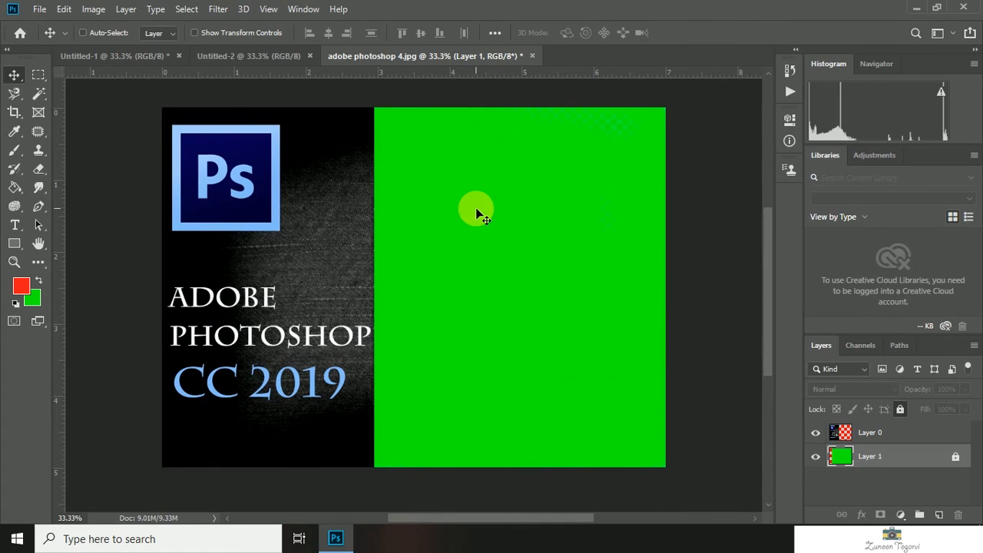